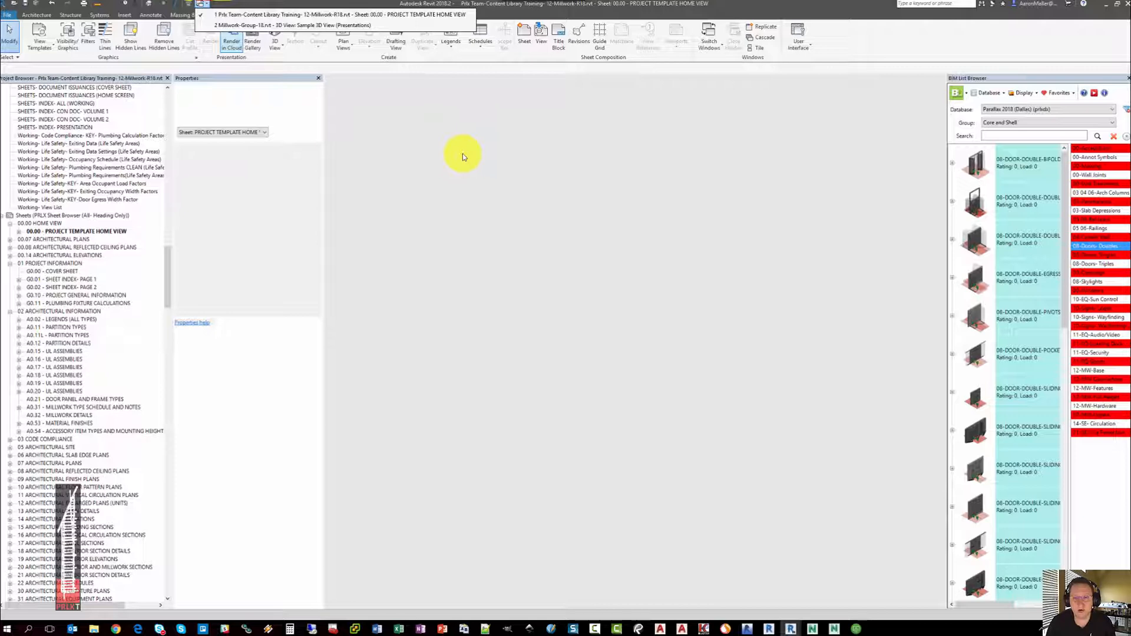
Switch to the sample 3D presentation view of Millwork-Group-18.rvt and look in the 12-Millwork library's DRAFTED VIEWS folder.
key(2)
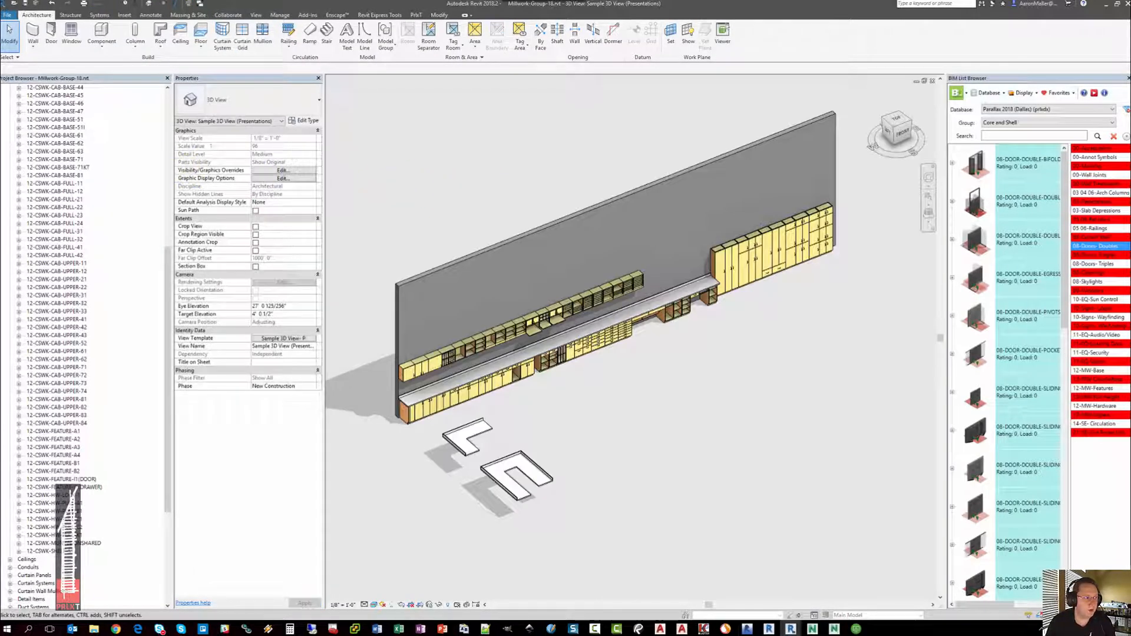
drag(0, 111, 532, 98)
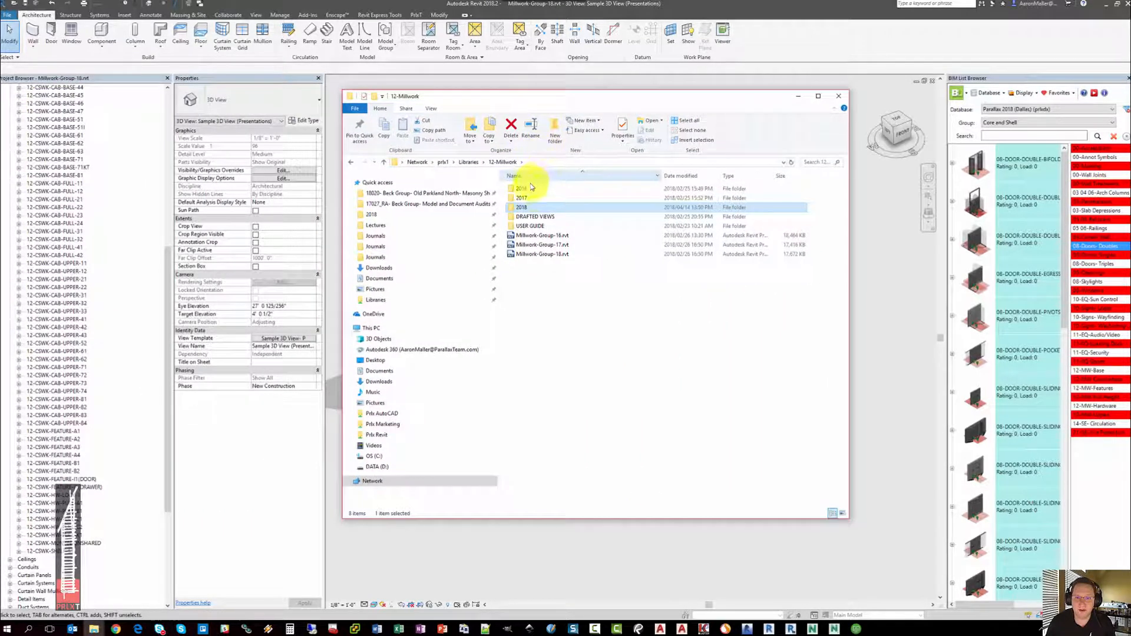
click(533, 219)
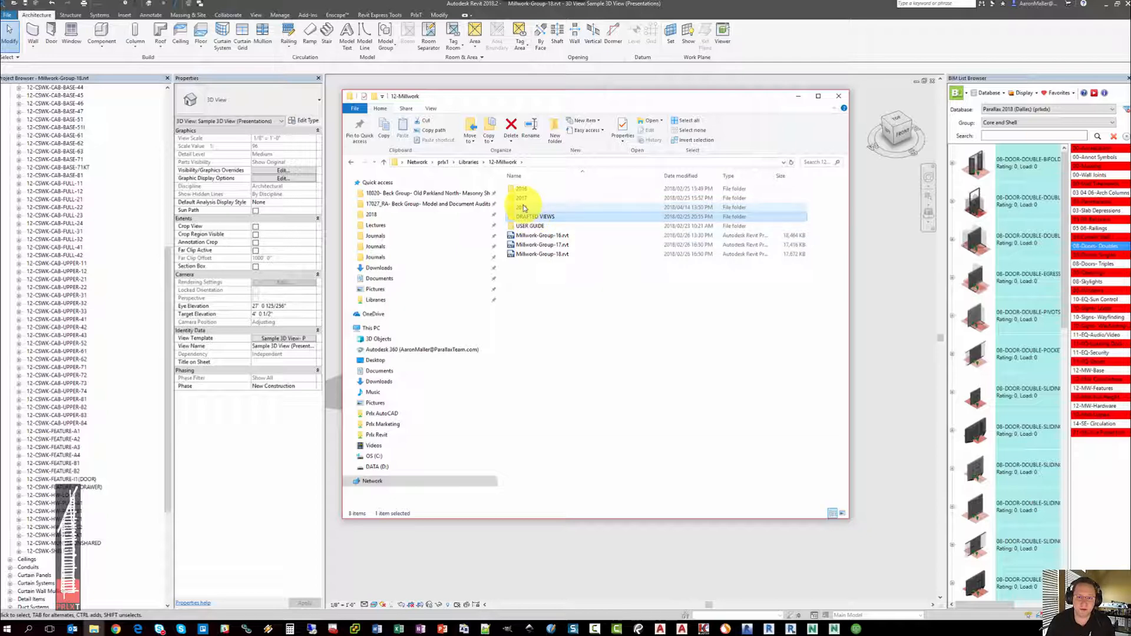
double_click(532, 218)
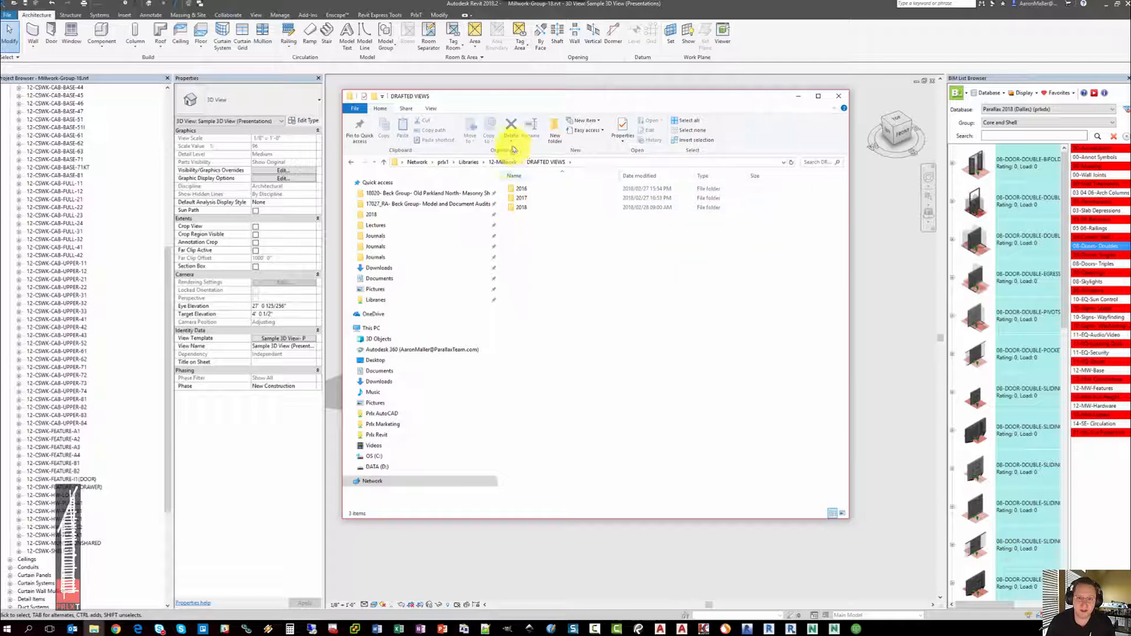
Return to the 12-Millwork library folder and open its 2018 subfolder.
click(508, 162)
double_click(522, 202)
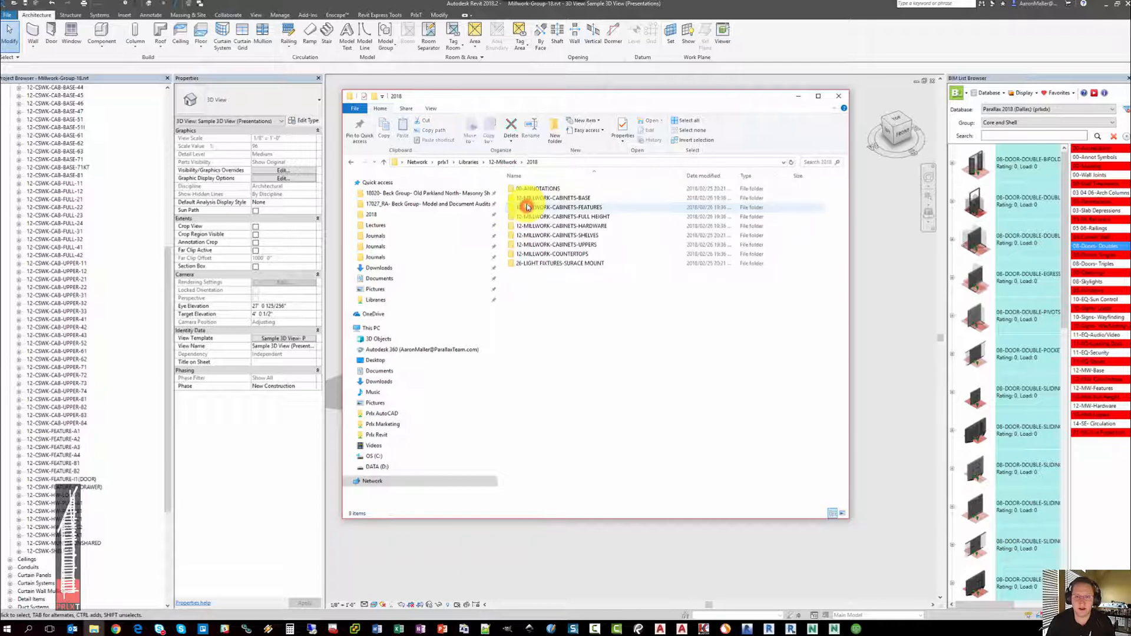
drag(537, 96, 526, 88)
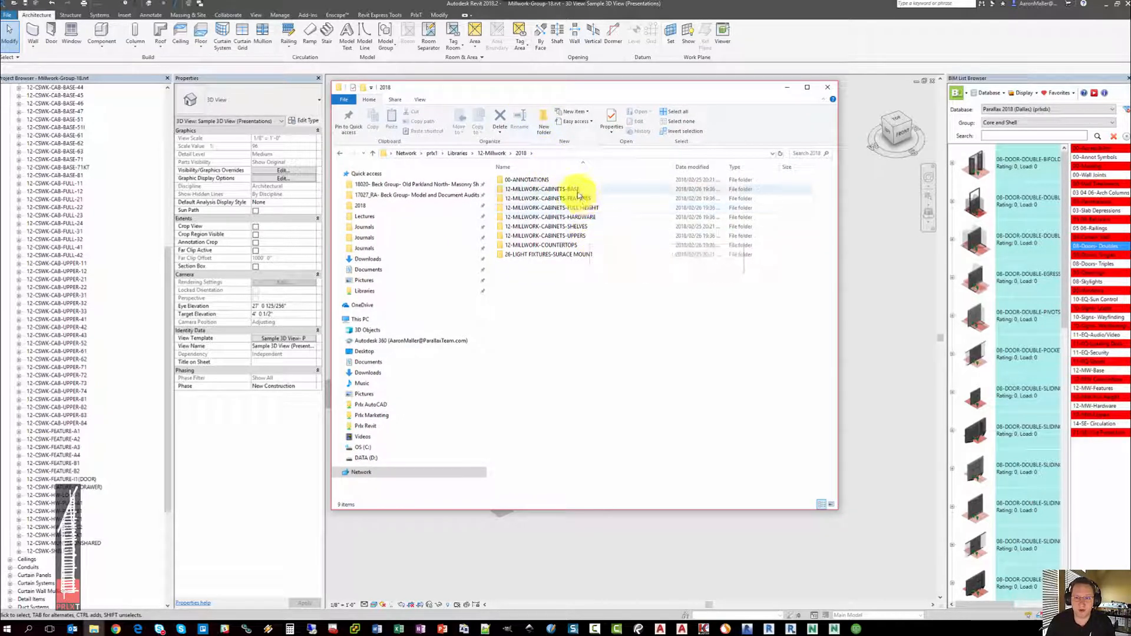
Highlight the base, full height, uppers, features, hardware, shelves and countertops millwork folders together, and clear the selection.
click(575, 191)
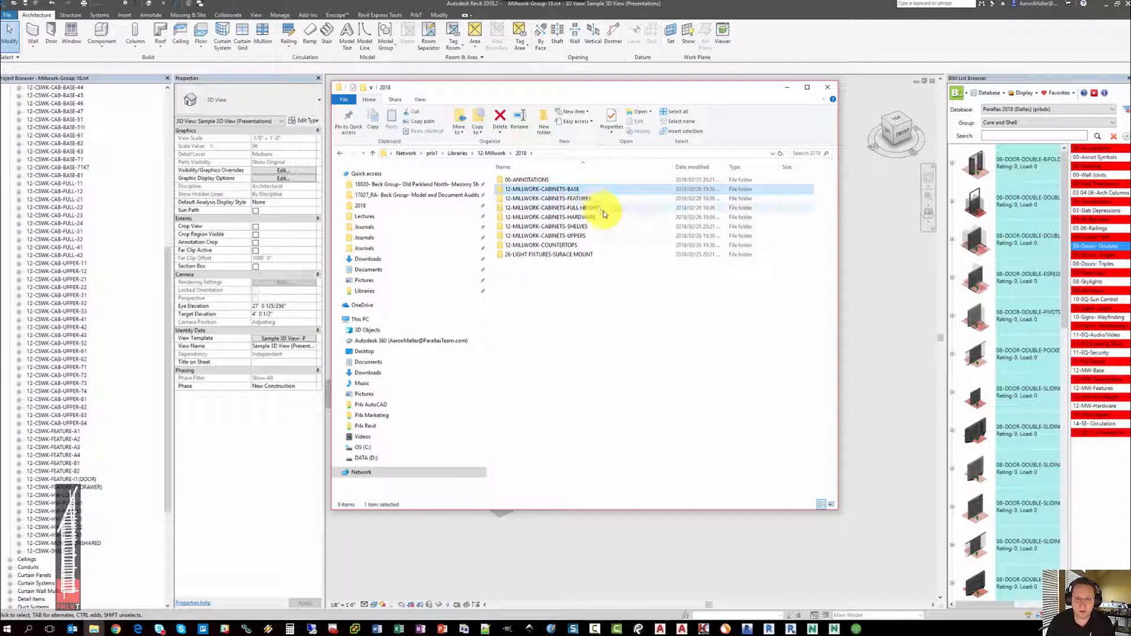
ctrl+click(587, 210)
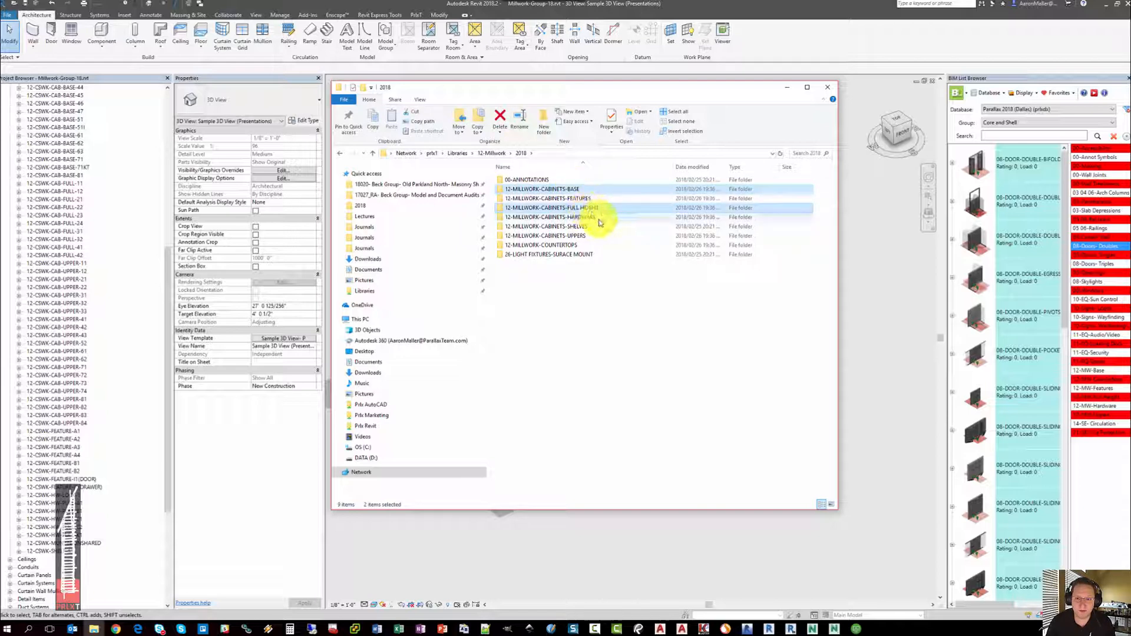
ctrl+click(589, 236)
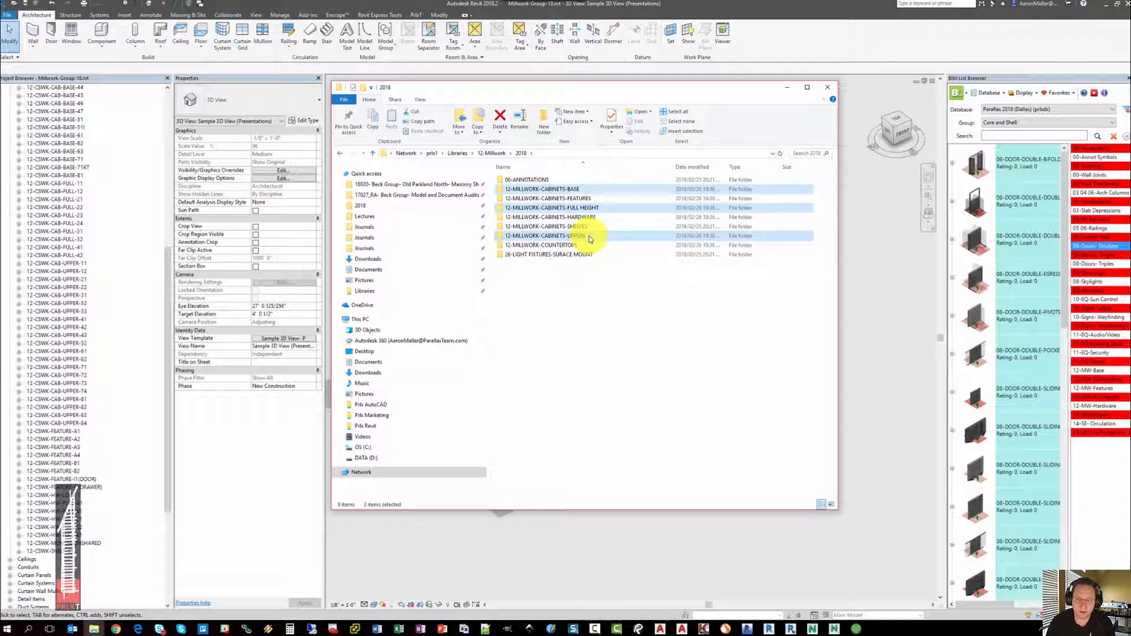
ctrl+click(586, 200)
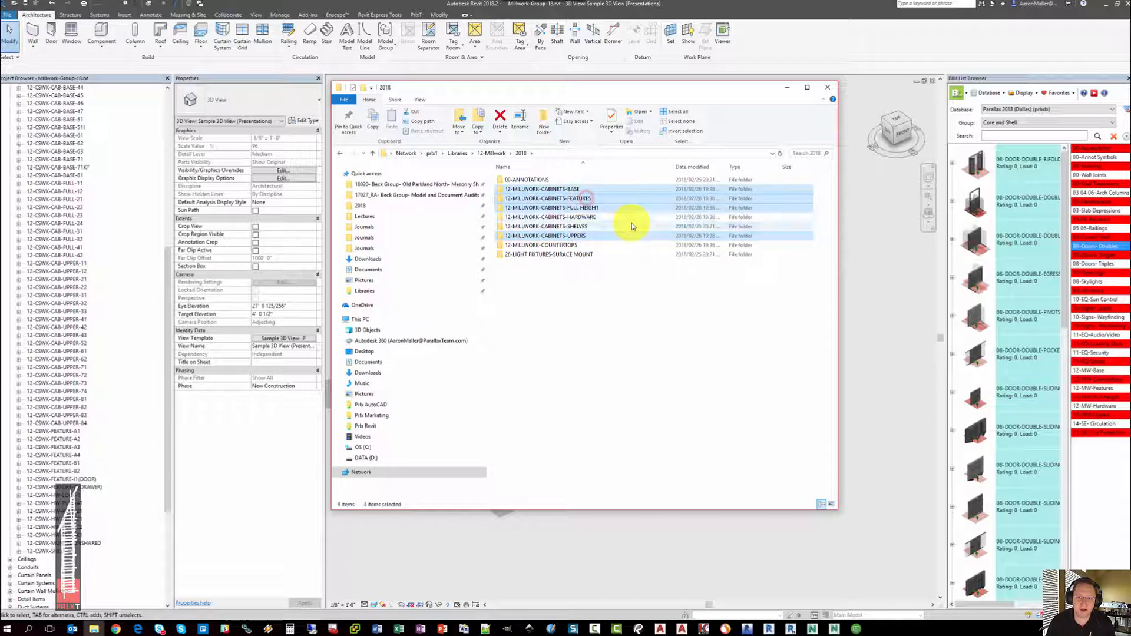
ctrl+click(600, 219)
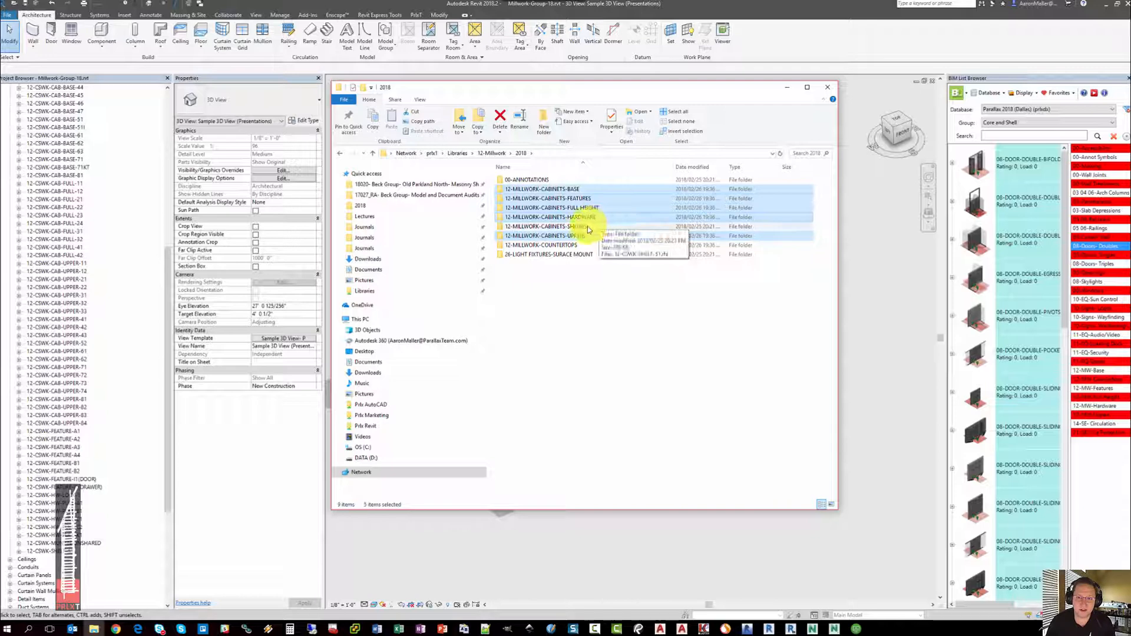
ctrl+click(586, 227)
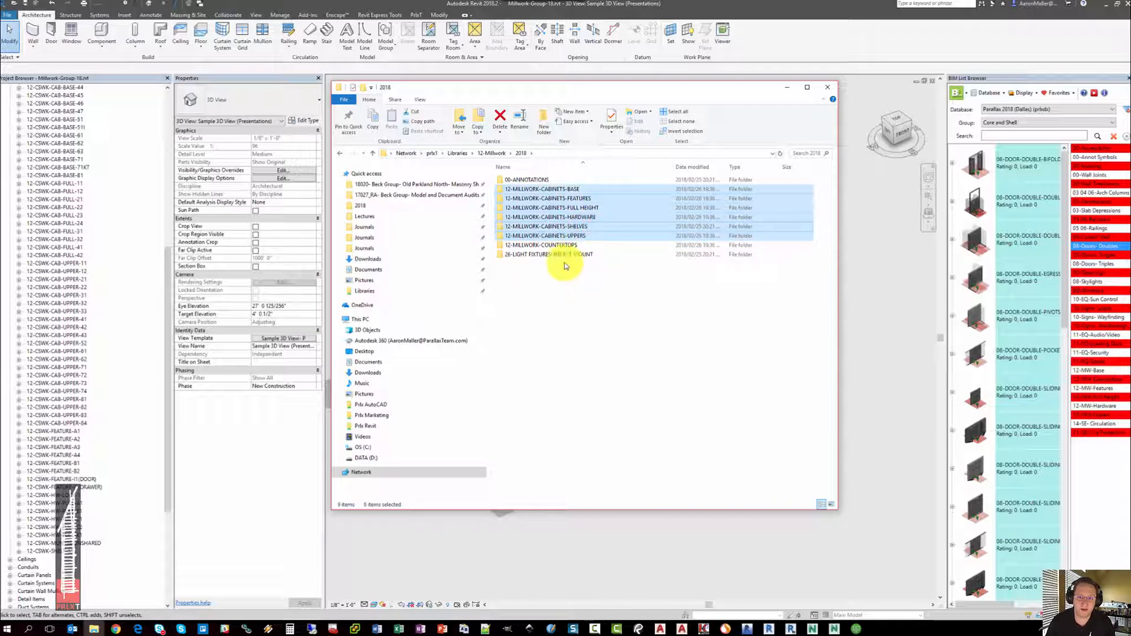
ctrl+click(549, 246)
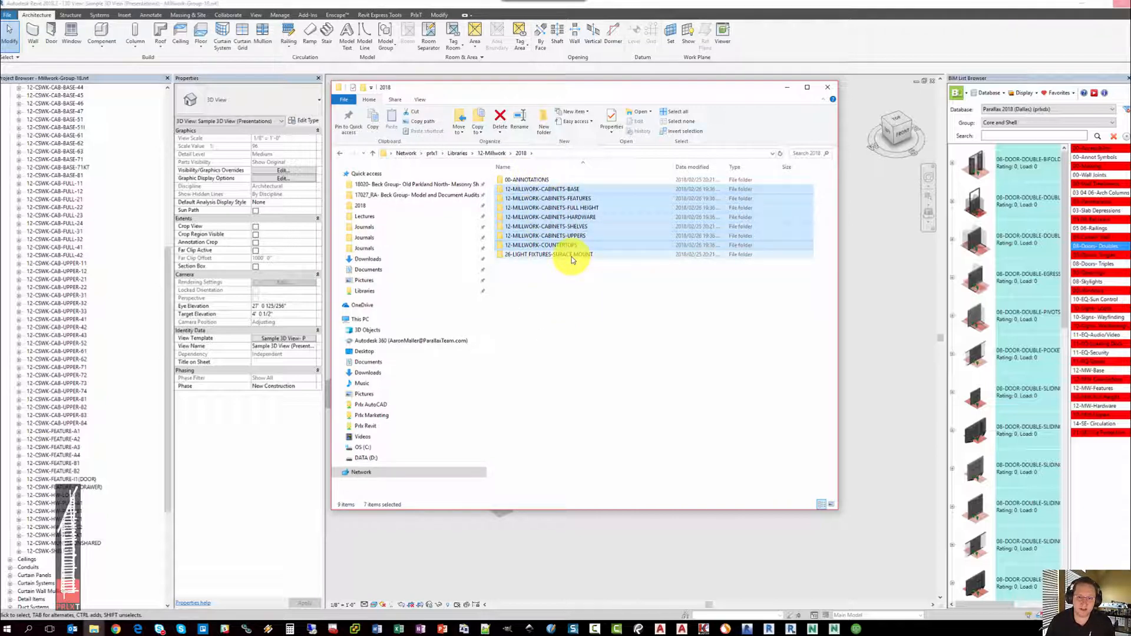
click(569, 294)
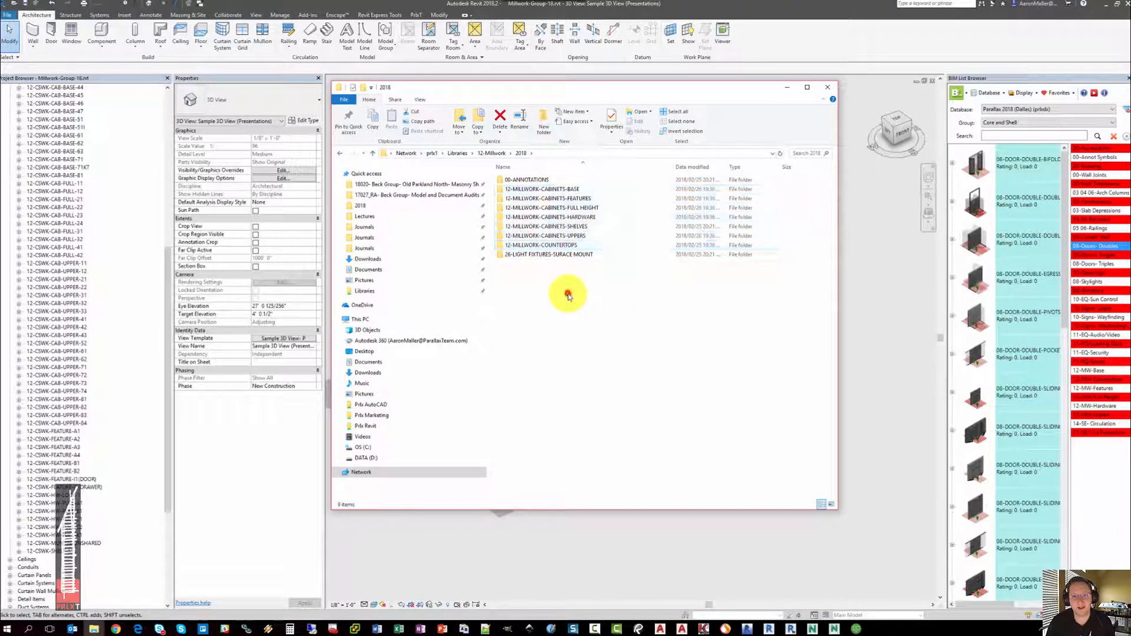
Look through the family files in the base, uppers and full height cabinet folders, returning to the 2018 folder.
double_click(556, 191)
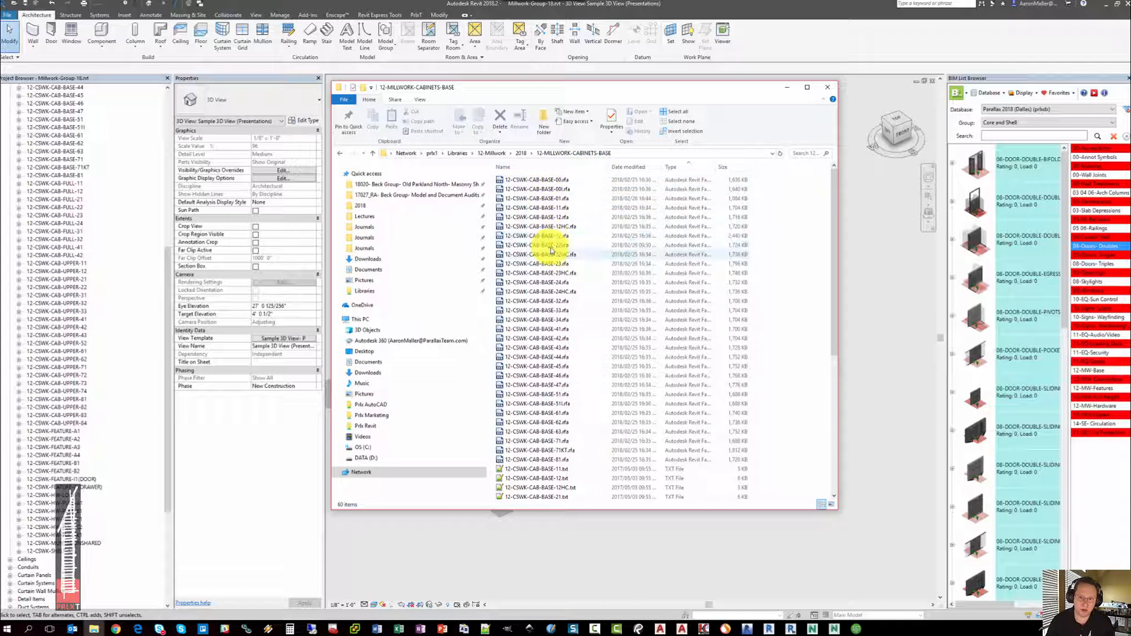
click(522, 153)
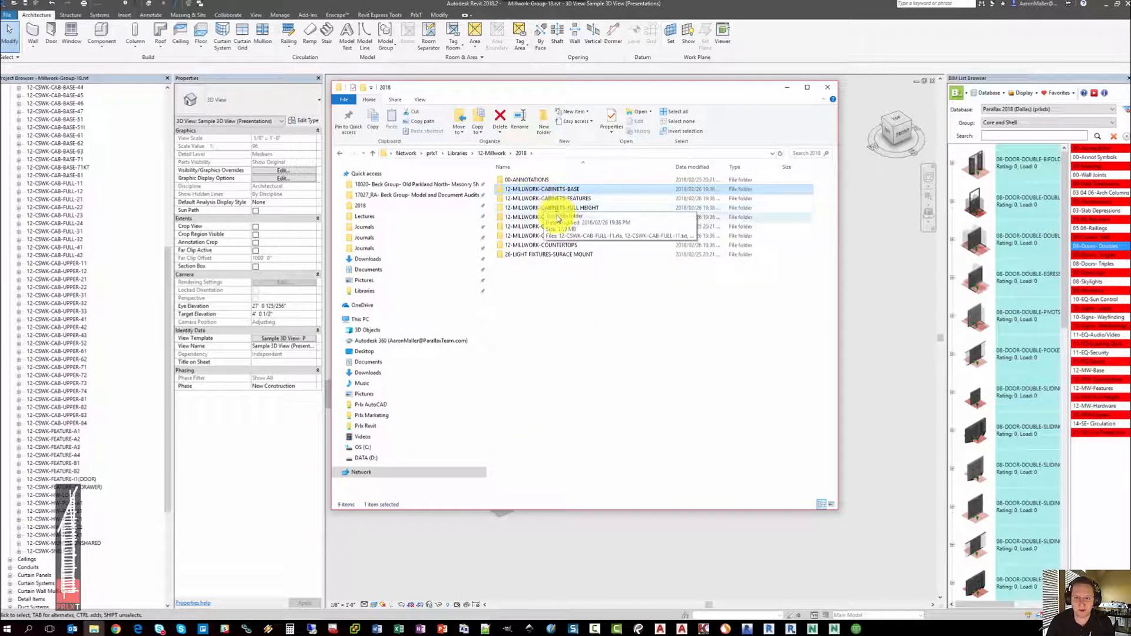
double_click(554, 236)
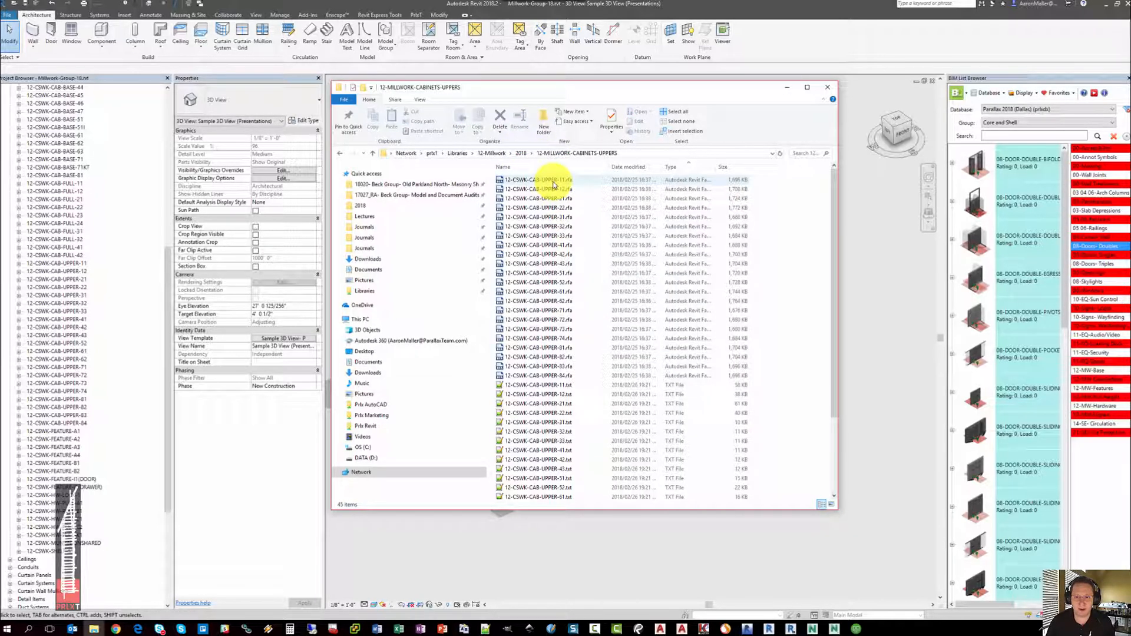
click(521, 152)
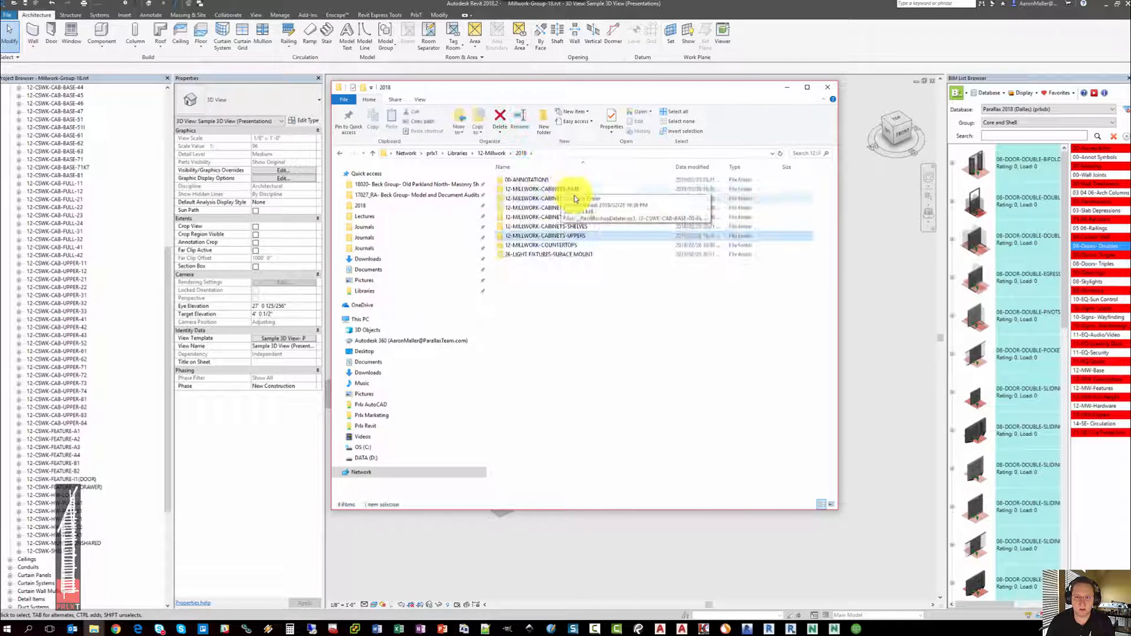
double_click(576, 207)
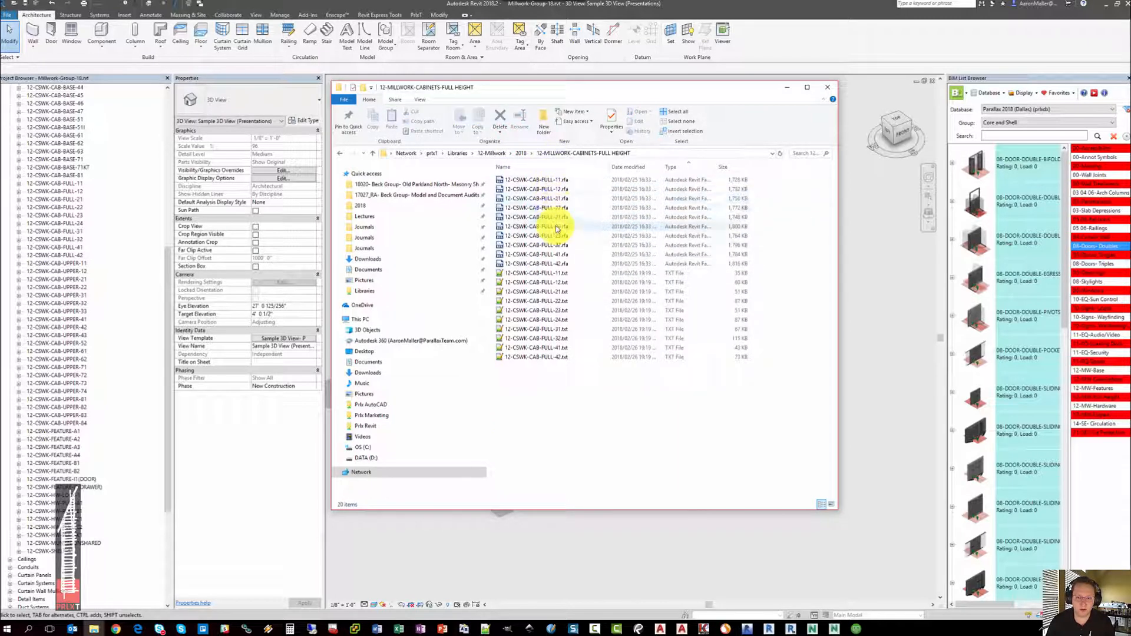
click(521, 153)
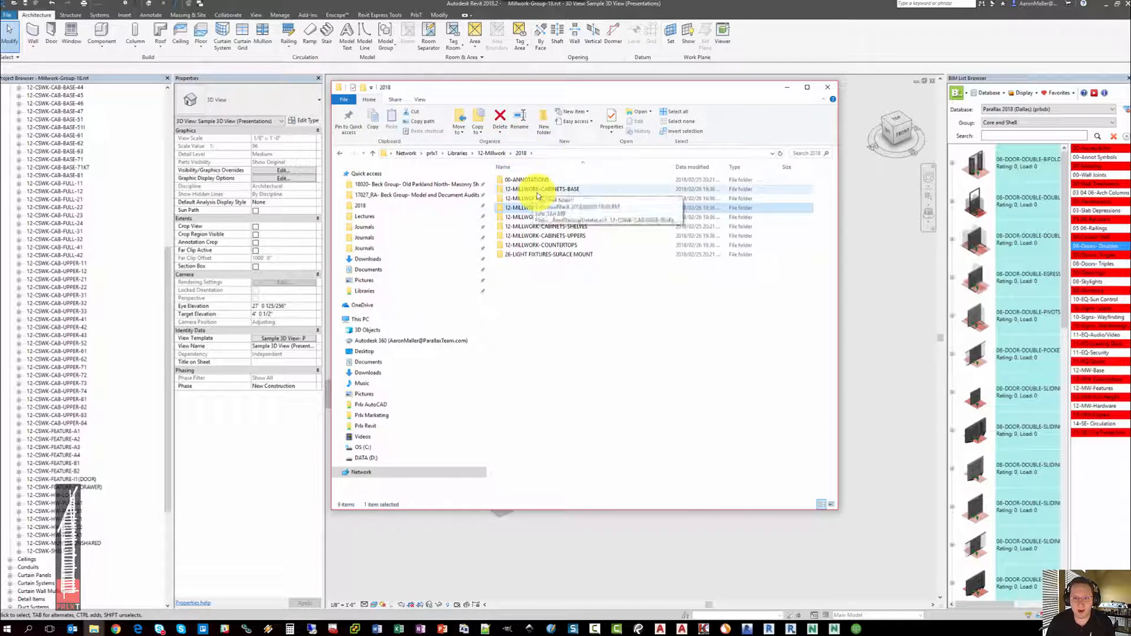
Point out the type catalog 12-CSWK-CAB-BASE-21.txt in the base cabinets folder and return to the Revit model.
click(537, 189)
double_click(537, 189)
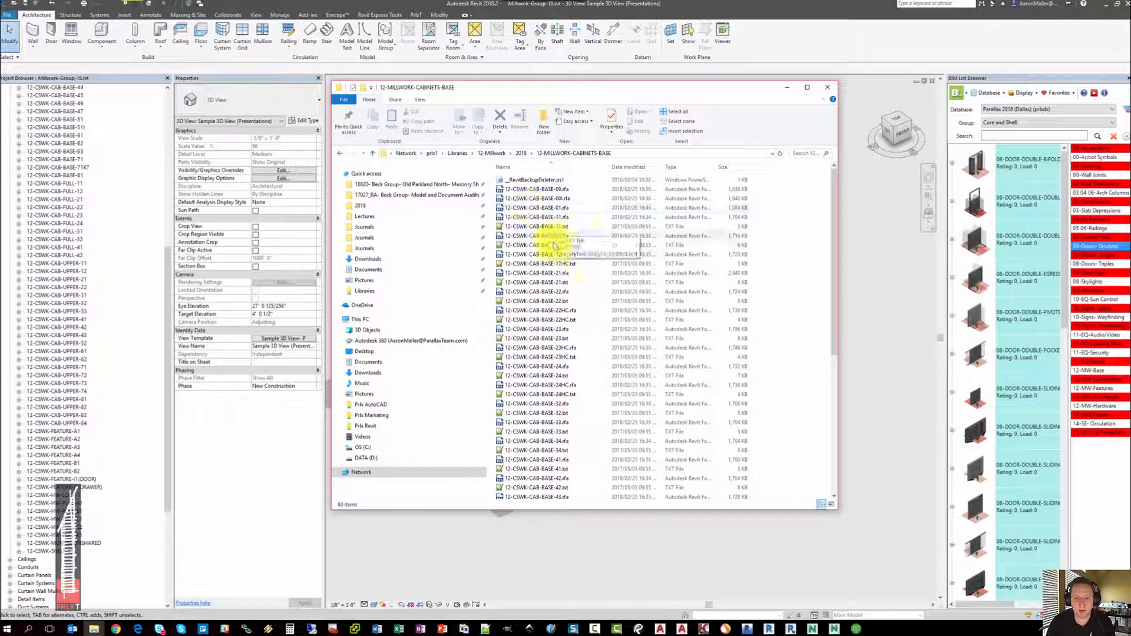
click(548, 261)
click(551, 283)
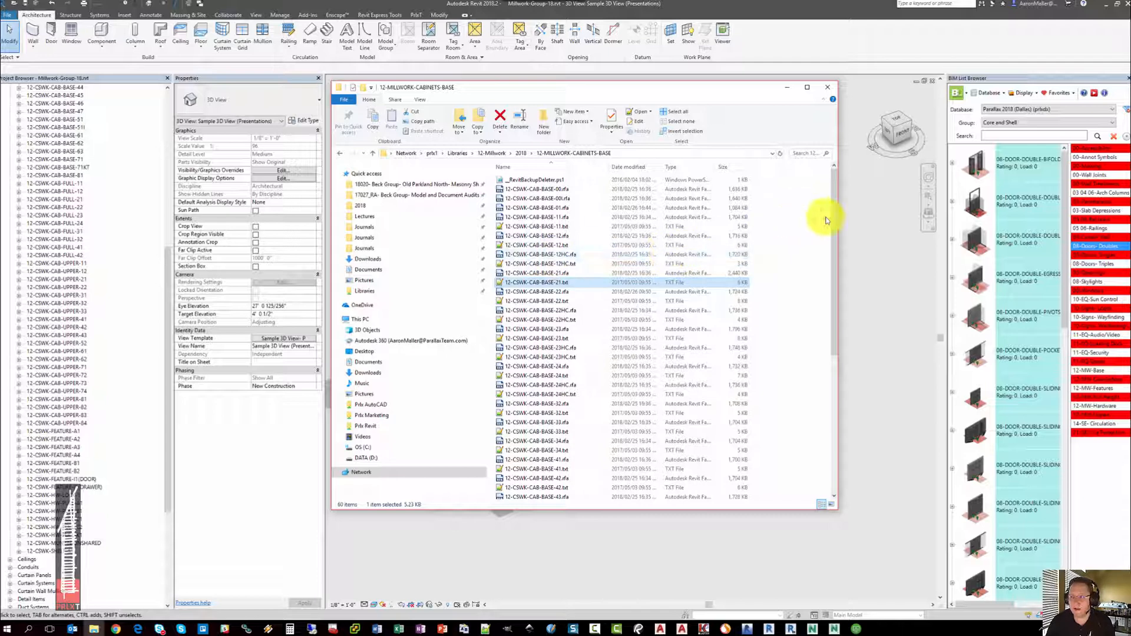
click(786, 86)
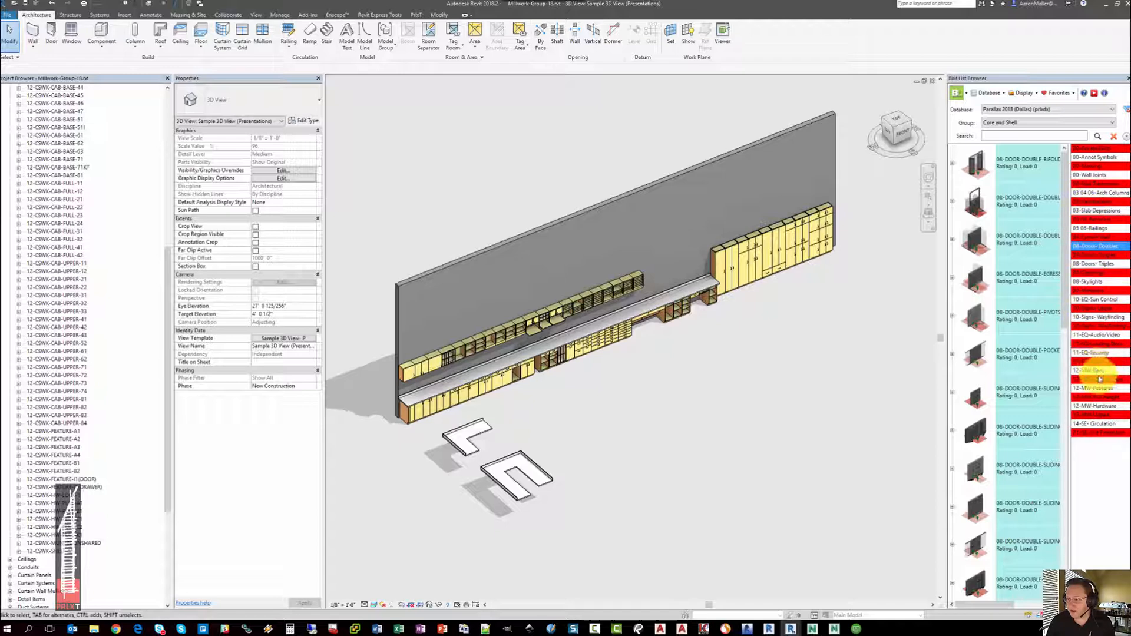
List the 12-MW-Full Height families in the BIM List Browser and review the types of 12-CSWK-CAB-FULL-21.
click(1105, 398)
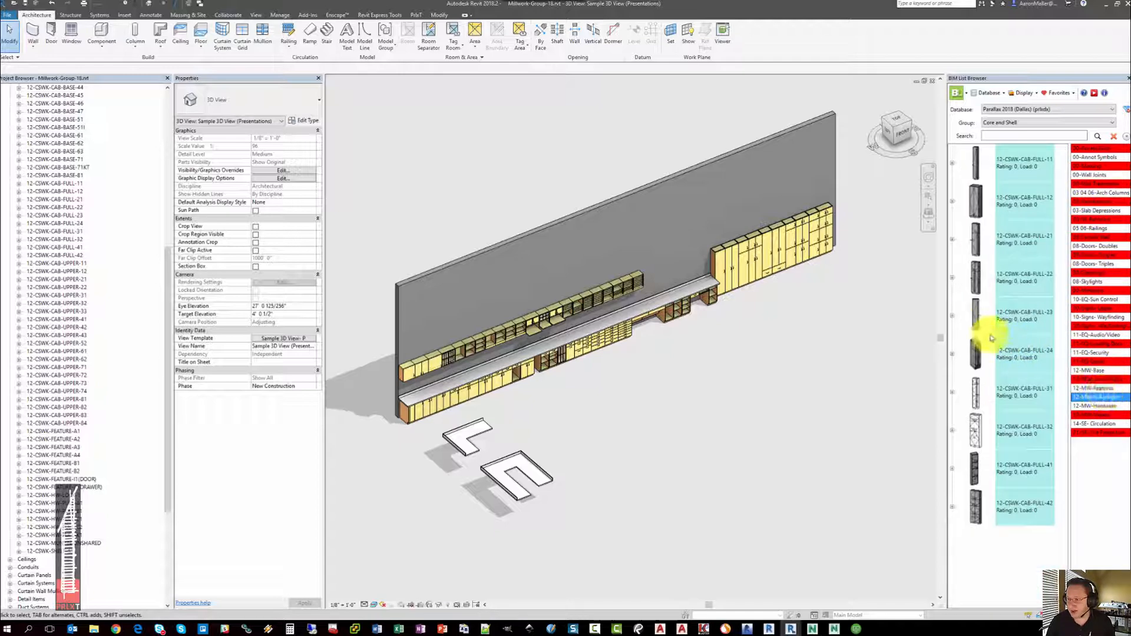
click(952, 241)
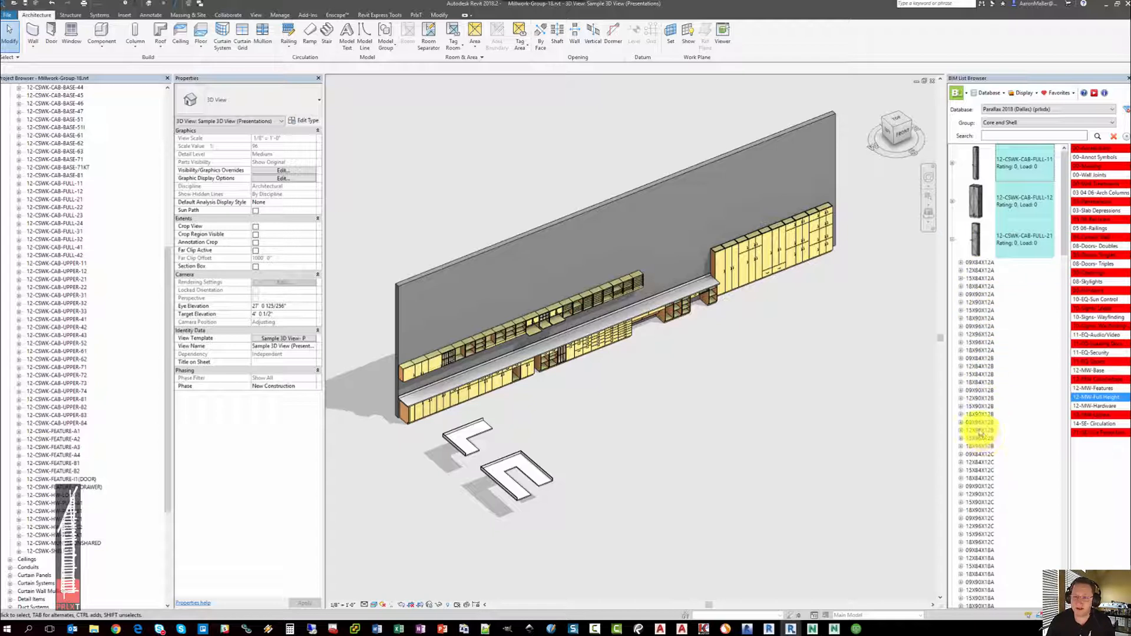
click(952, 240)
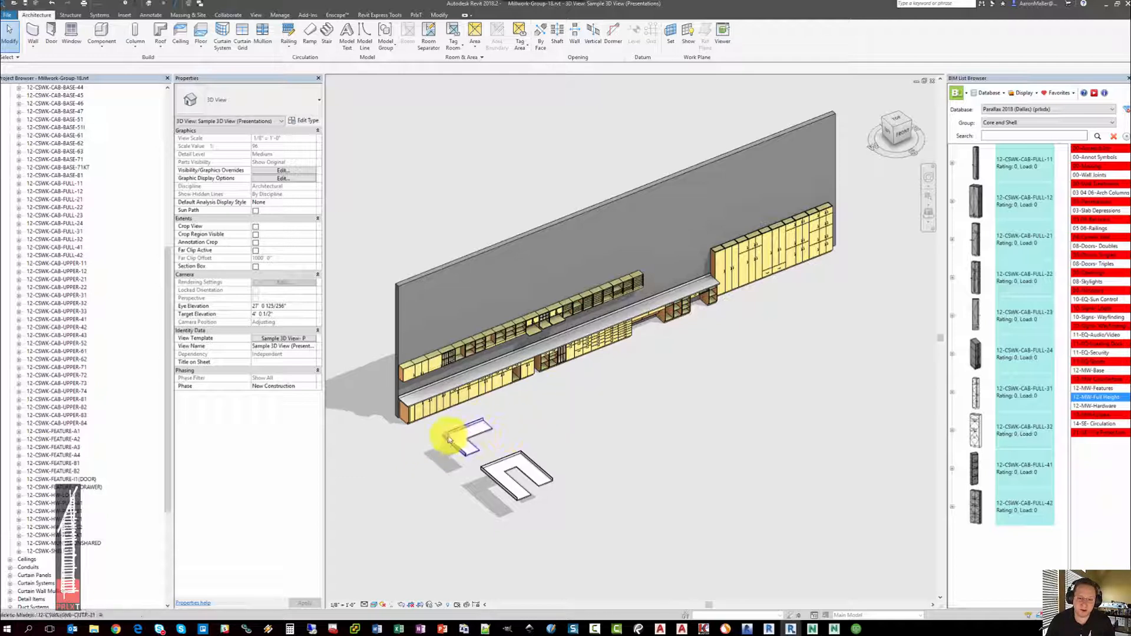
Select the 12-CSWK-CAB-BASE-12HC cabinet in the base run to inspect its properties.
scroll(447, 431, up, 5)
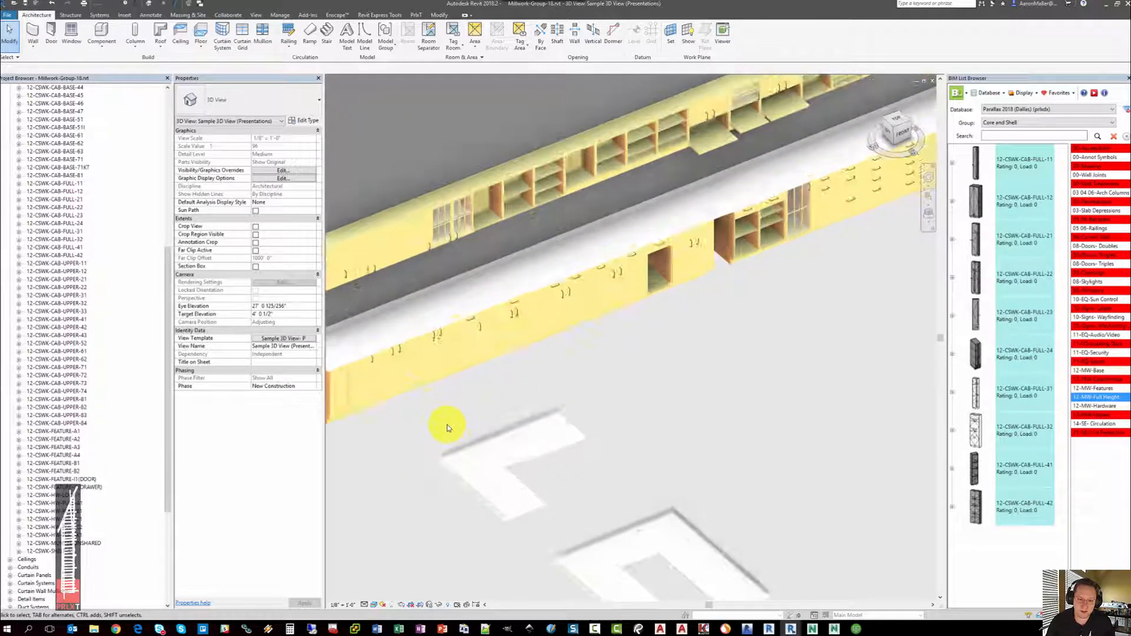
click(442, 380)
middle_drag(512, 387, 576, 418)
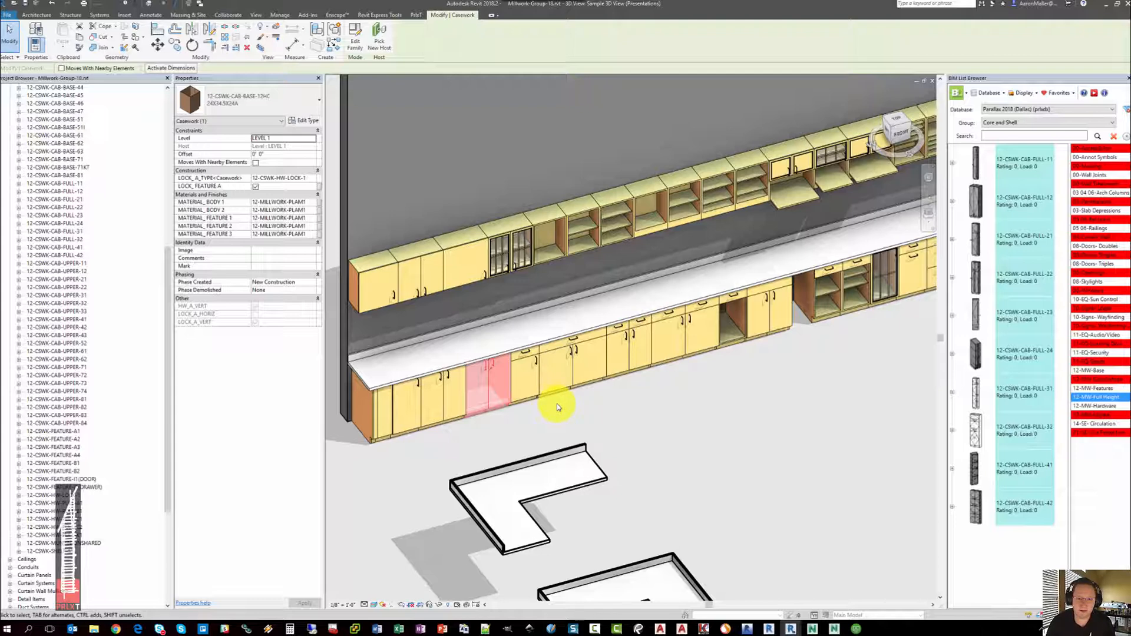
Move the 12-CSWK-CAB-UPPER-21 cabinet out of the upper run, return it to its original place and clear the selection.
click(483, 276)
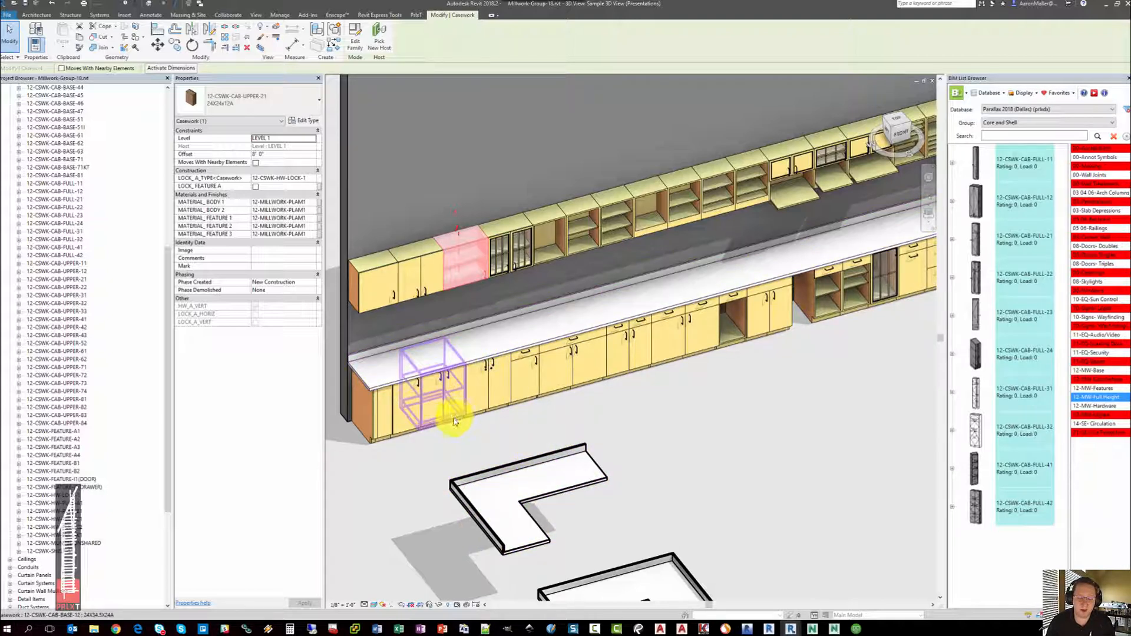
shift+middle_drag(506, 437, 544, 443)
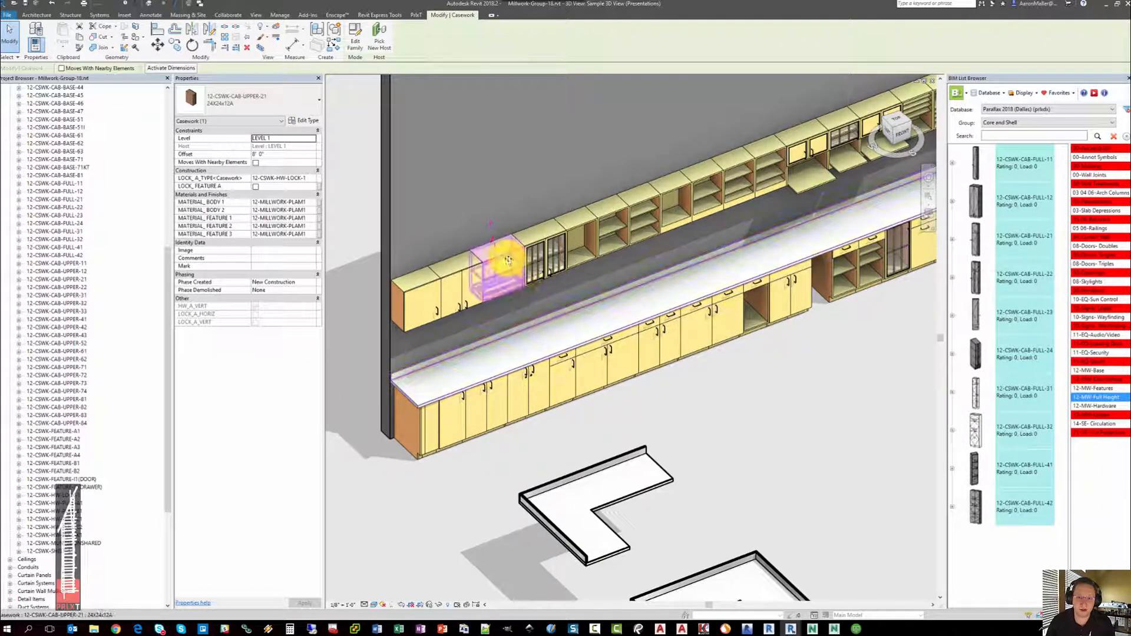
drag(504, 255, 571, 462)
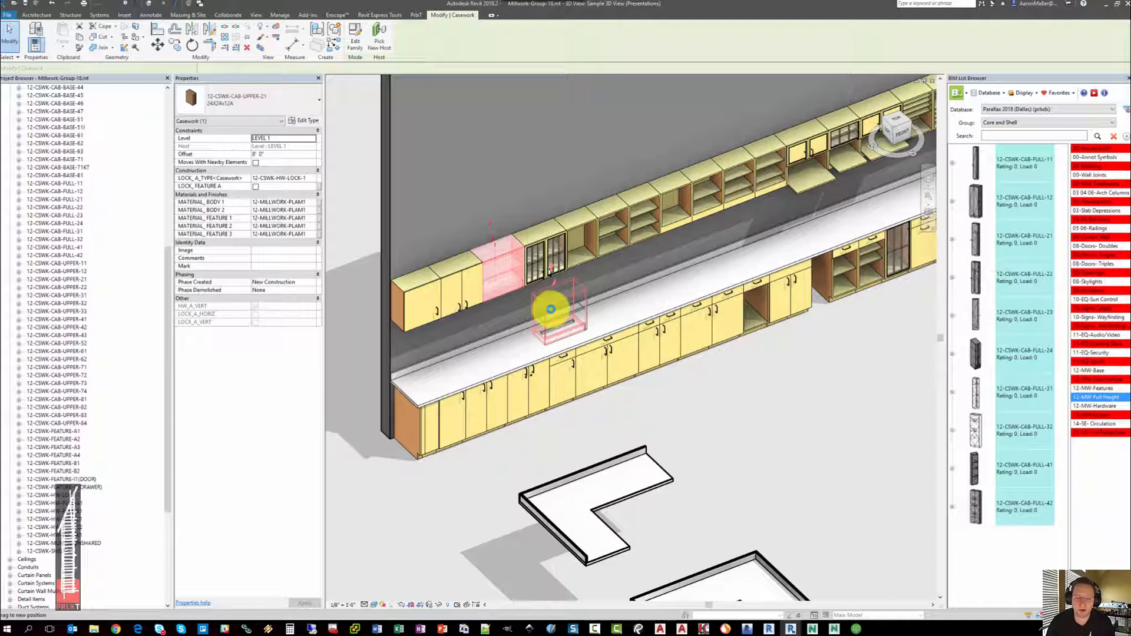
drag(550, 309, 550, 310)
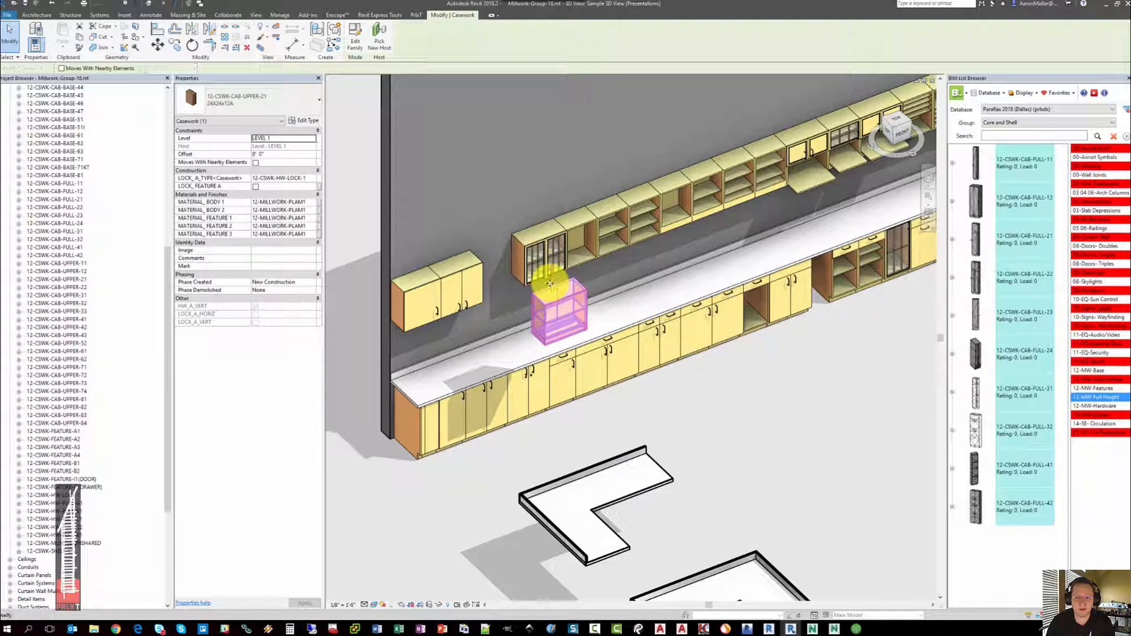
drag(550, 284, 512, 251)
key(Escape)
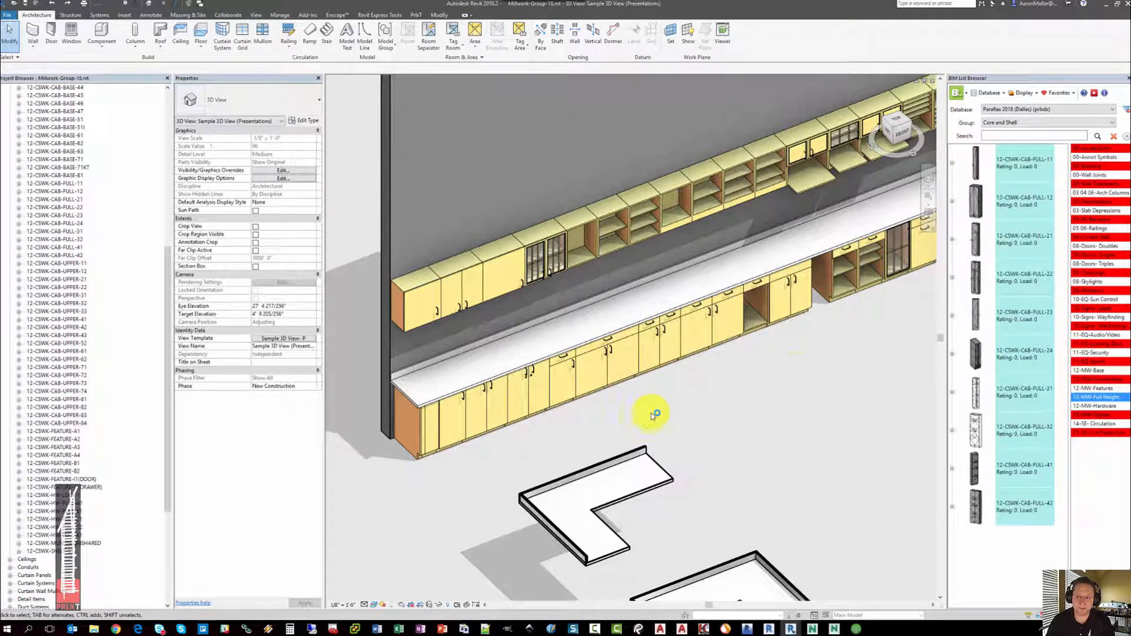
Select the 12-CSWK-CAB-FULL-12 double-door cabinet in the full-height run to inspect its properties.
scroll(651, 415, down, 2)
middle_drag(650, 411, 228, 613)
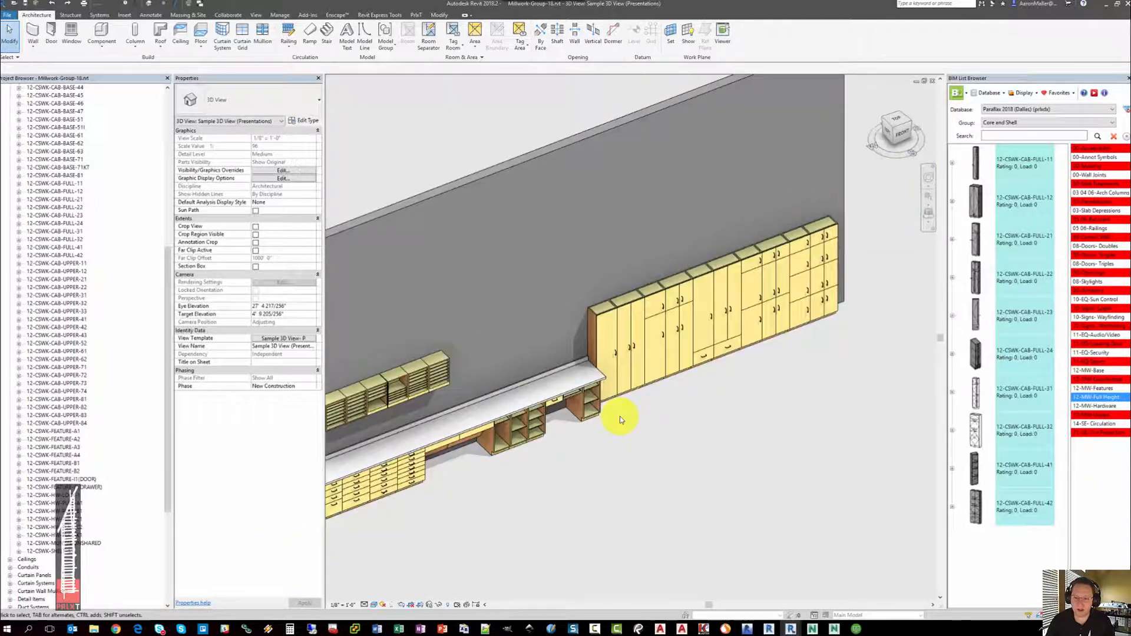
scroll(620, 419, up, 5)
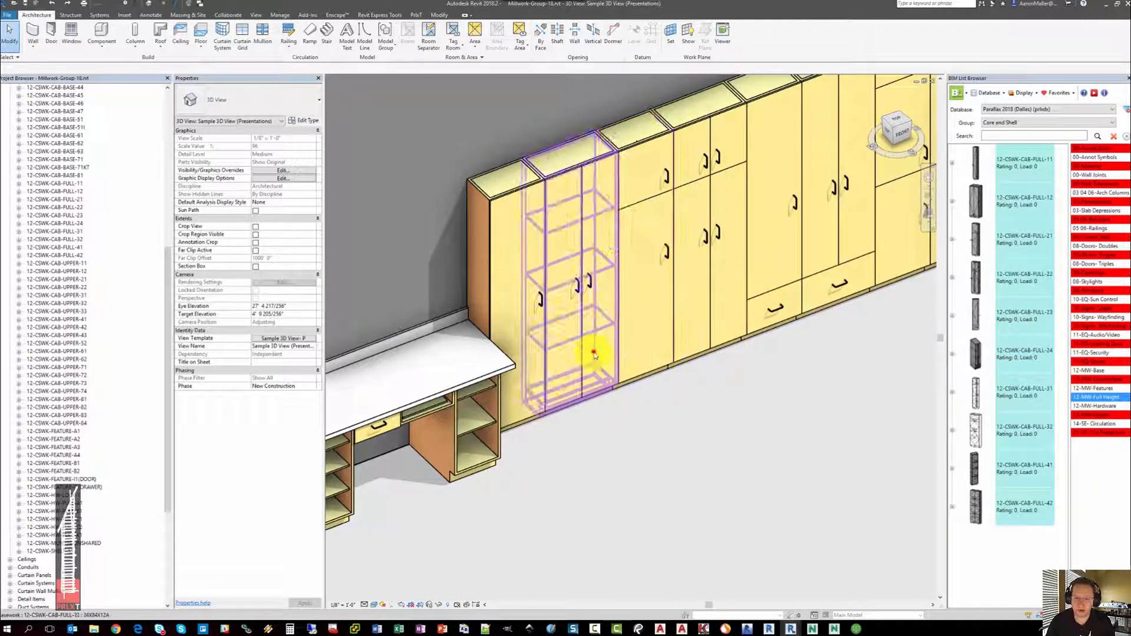
click(594, 354)
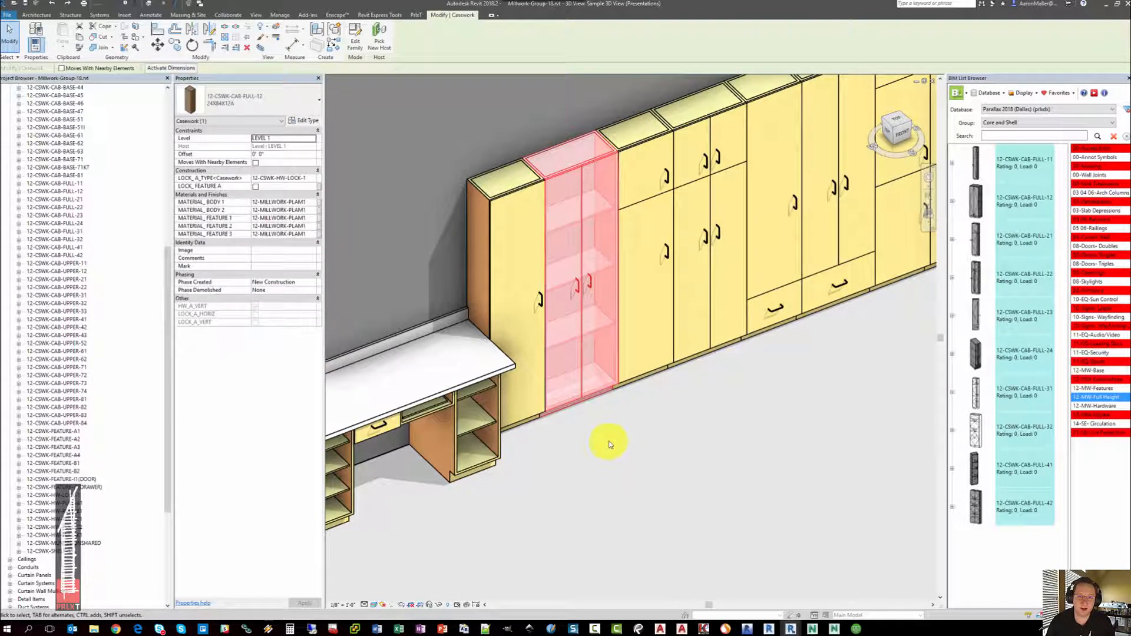
Select the L-shaped countertop 12-CSWK(GM)-CNTR-21, inspect its family name and instance properties, and clear the selection.
scroll(618, 398, down, 4)
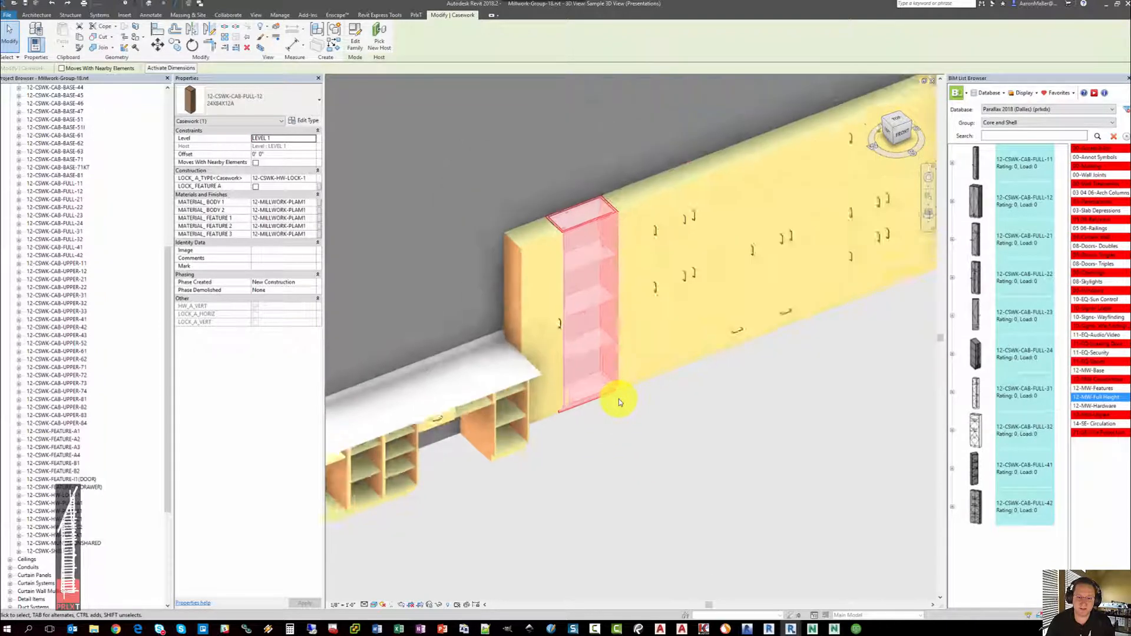
middle_drag(540, 475, 695, 385)
scroll(693, 381, down, 3)
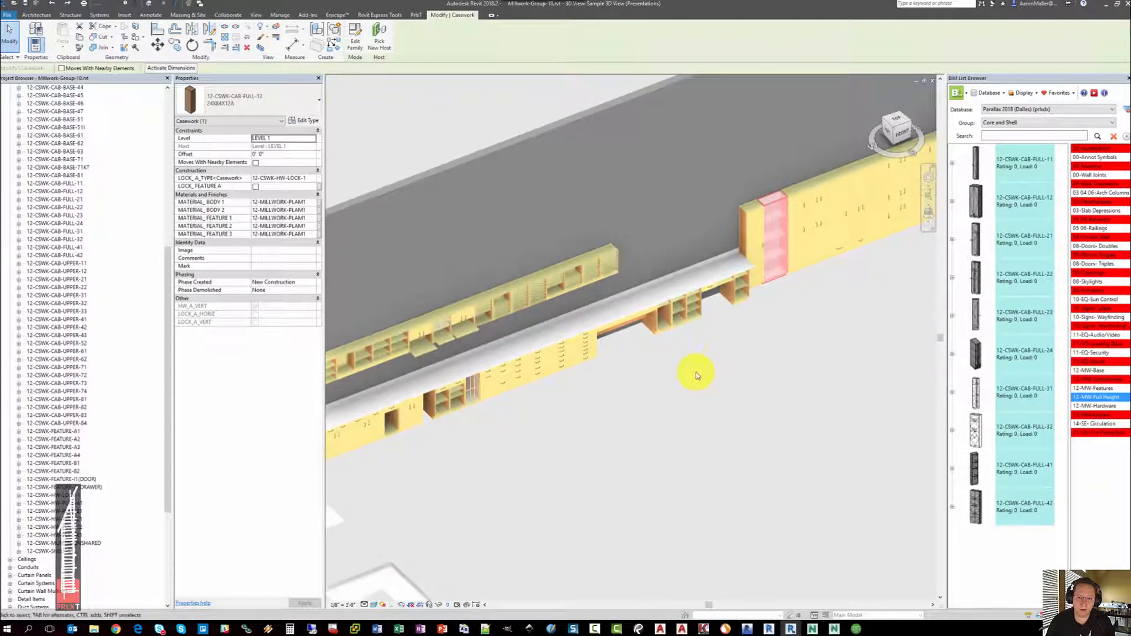
scroll(683, 409, up, 3)
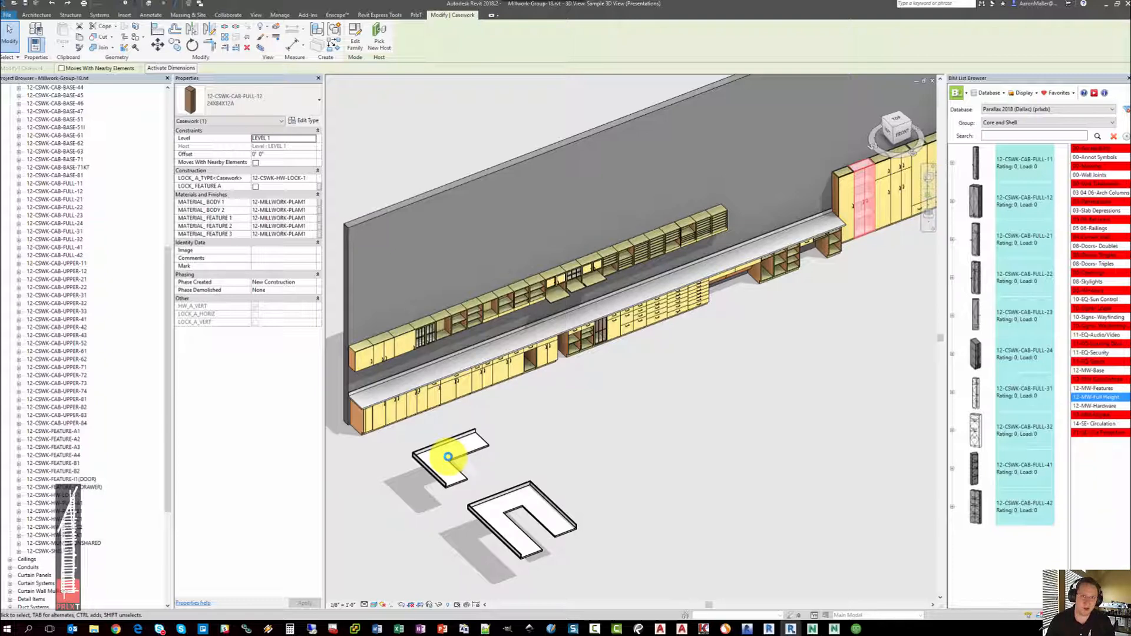
click(449, 458)
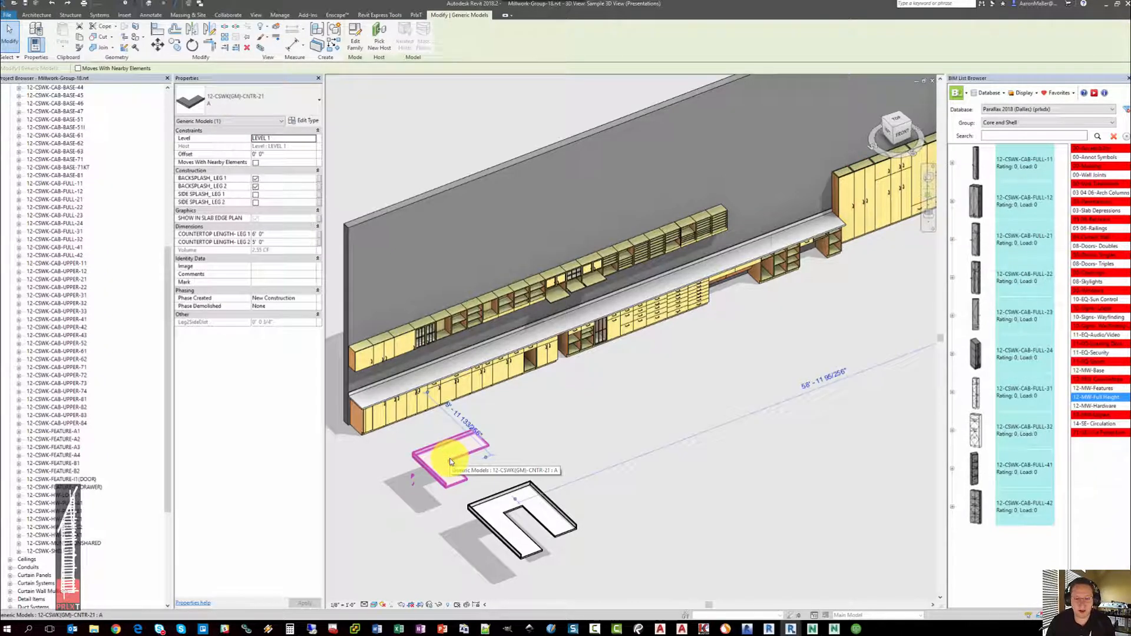
click(236, 99)
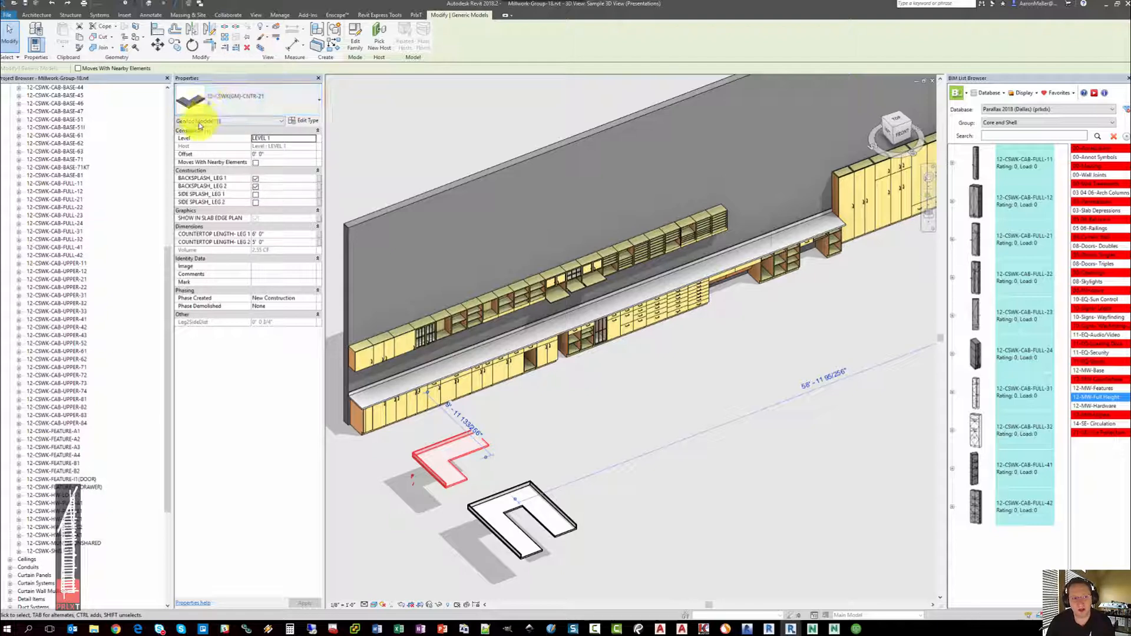
click(568, 406)
Inspect the nested door pull on the first single-door base cabinet beside the filler and review its properties.
middle_drag(521, 443, 575, 377)
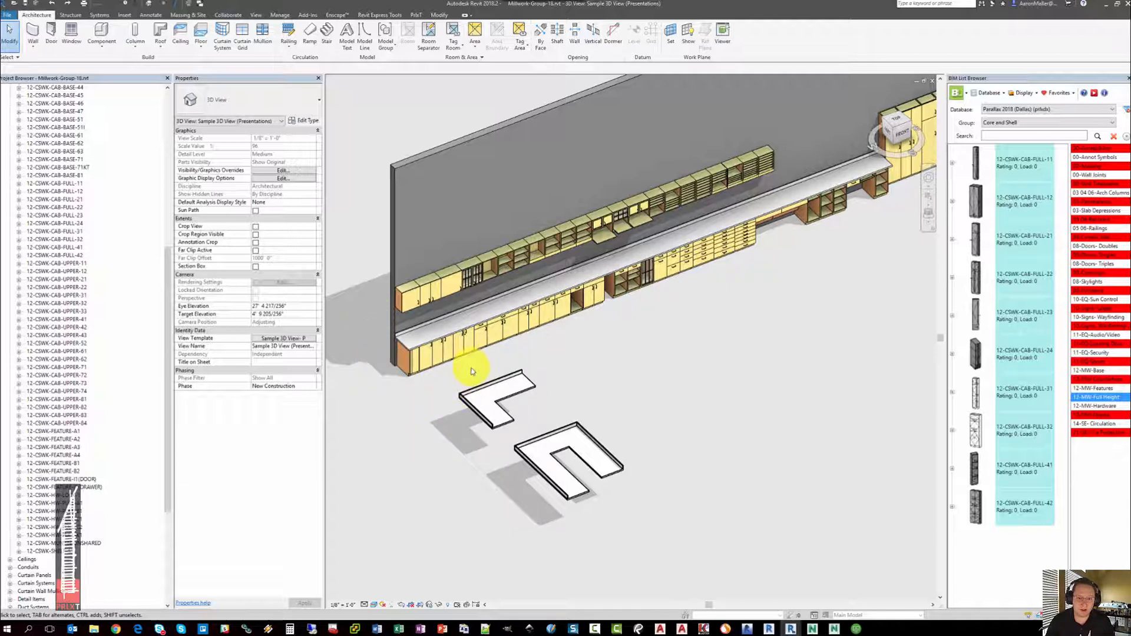
scroll(448, 371, up, 6)
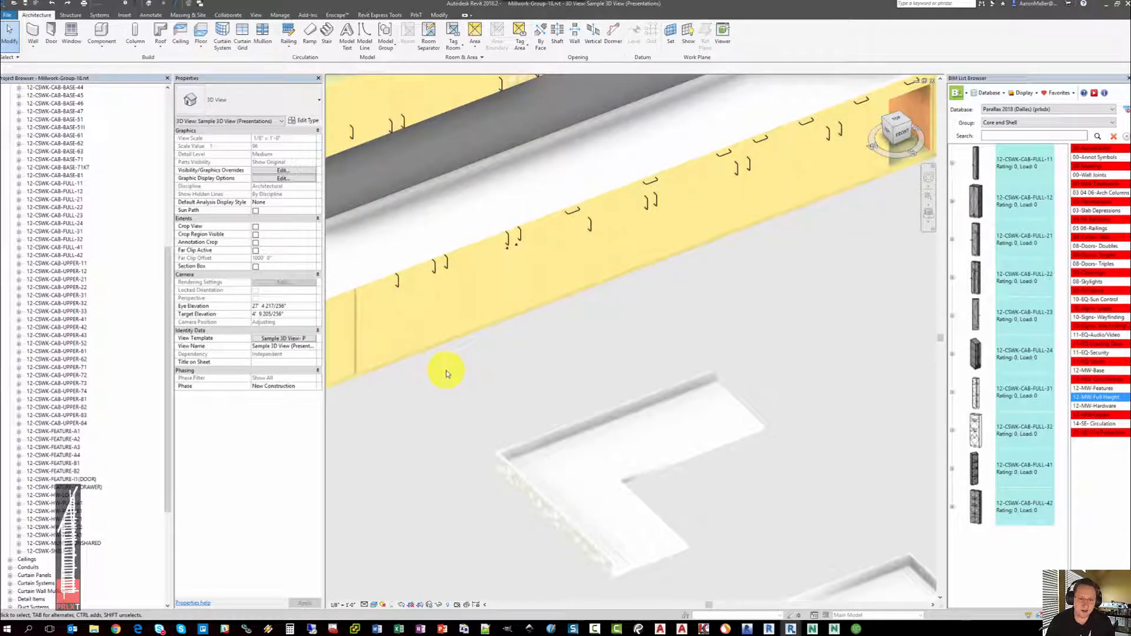
scroll(485, 393, down, 5)
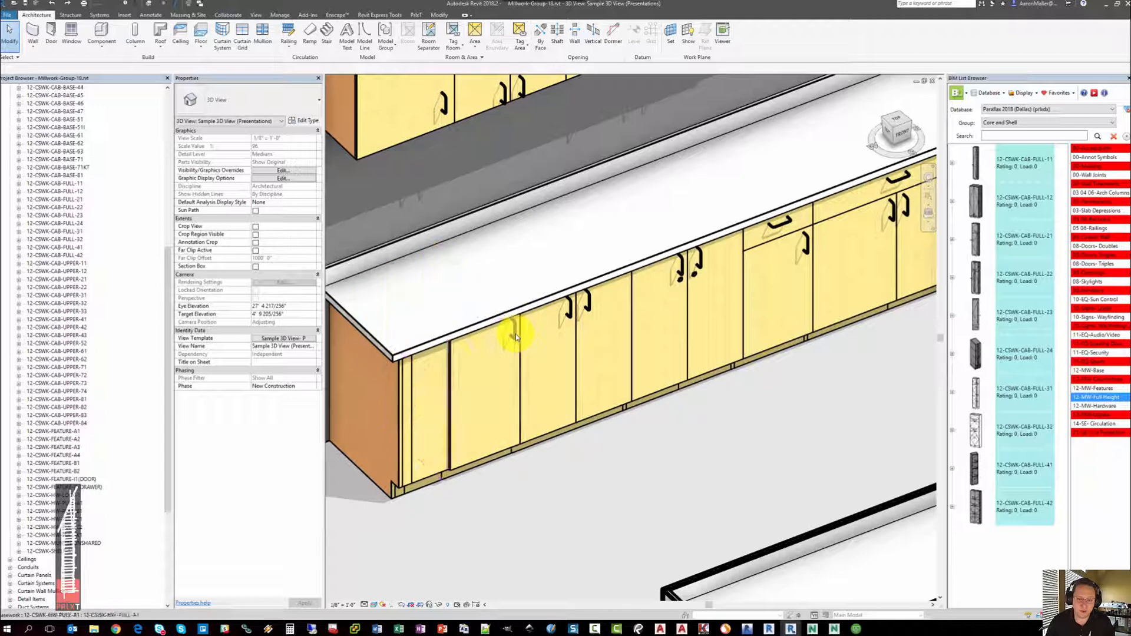
click(512, 396)
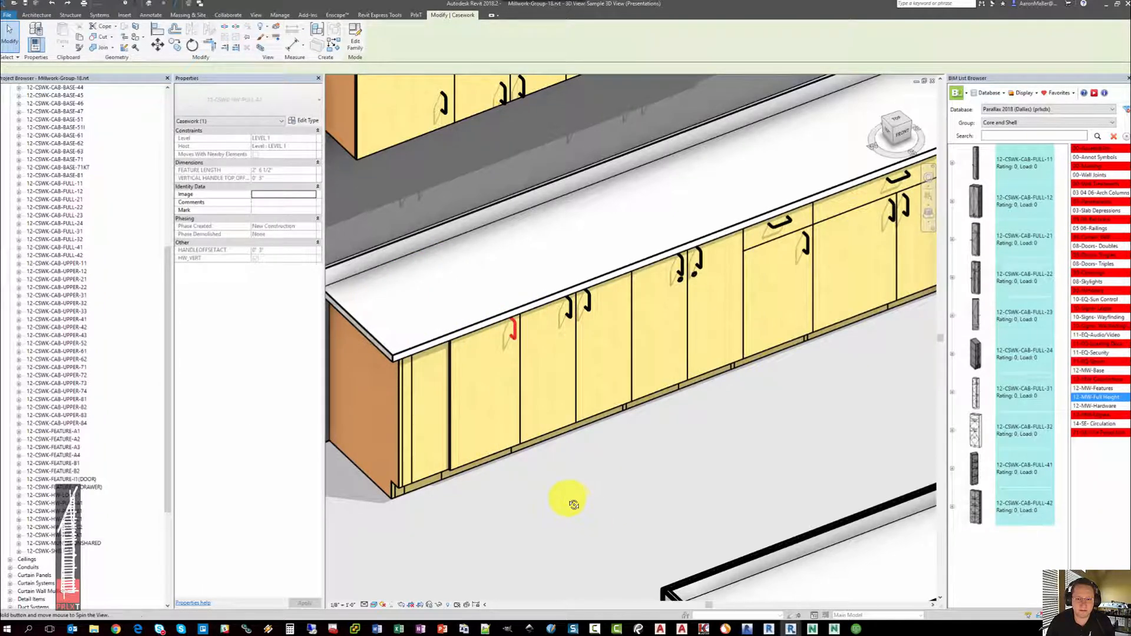
shift+middle_drag(573, 505, 548, 474)
scroll(571, 504, up, 4)
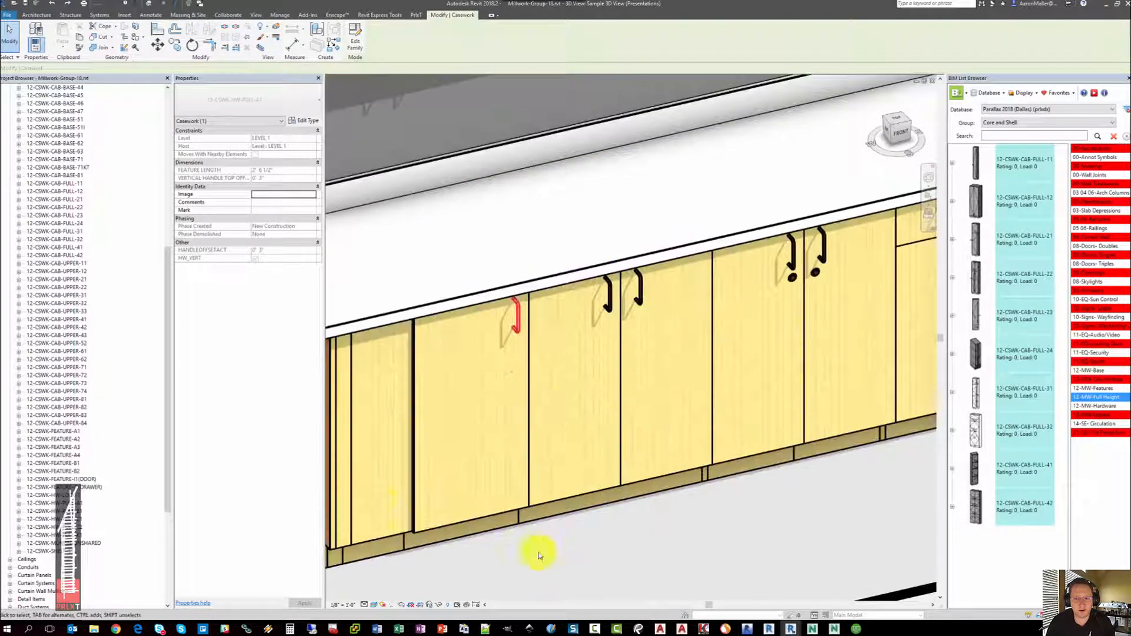
click(185, 123)
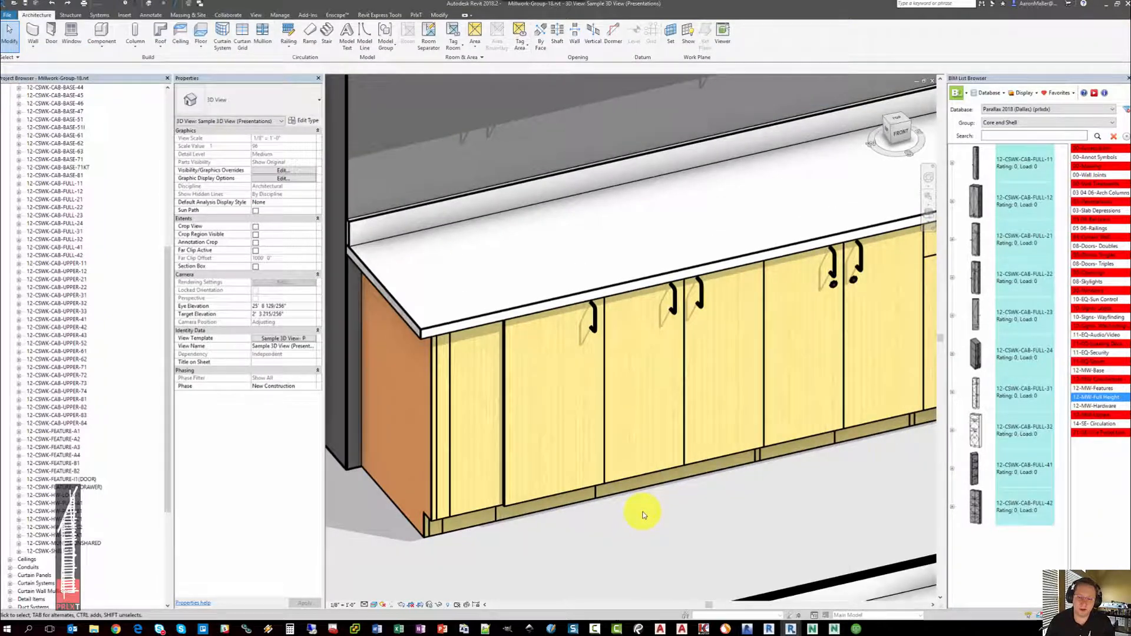
Inspect the nested glazed door with muntins in the upper cabinet run and clear the selection.
scroll(642, 516, down, 5)
scroll(640, 489, down, 5)
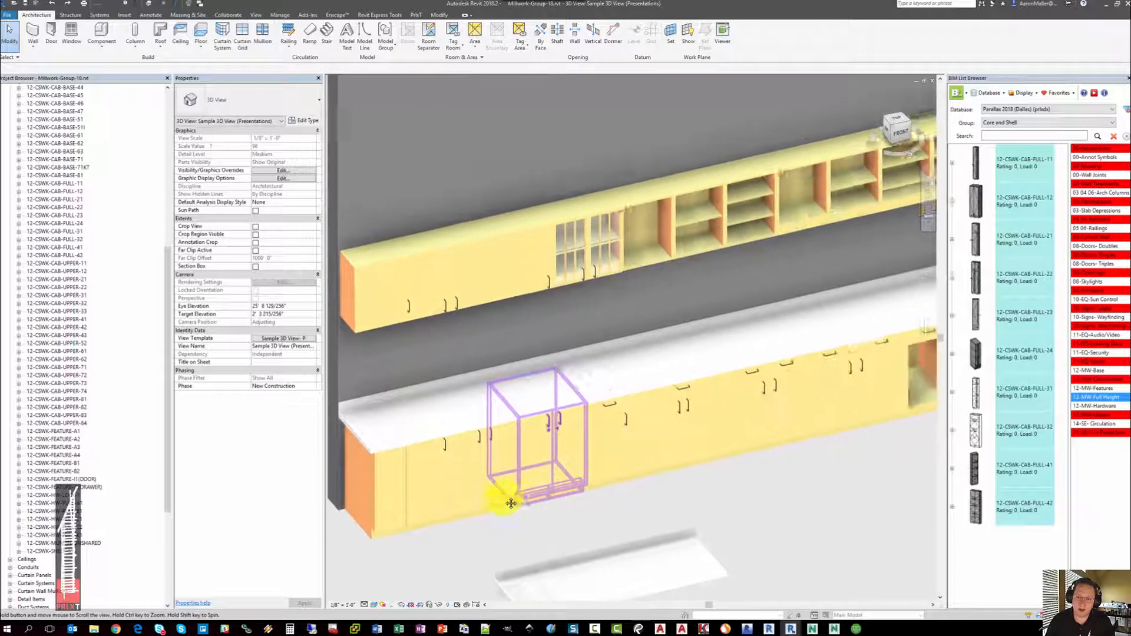
click(535, 231)
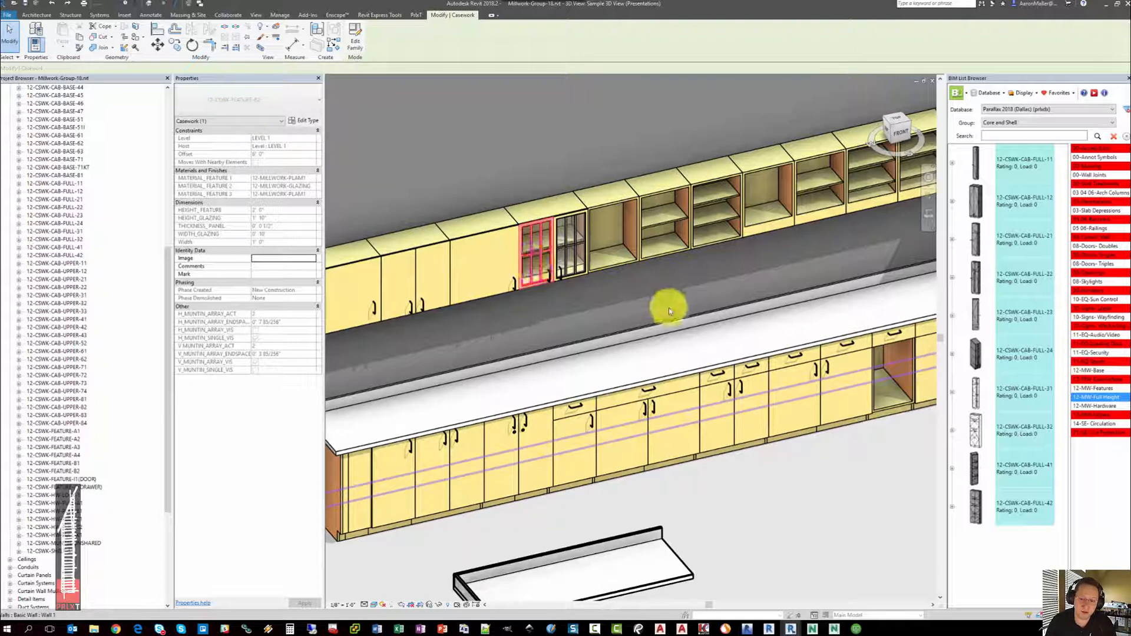
scroll(669, 307, up, 3)
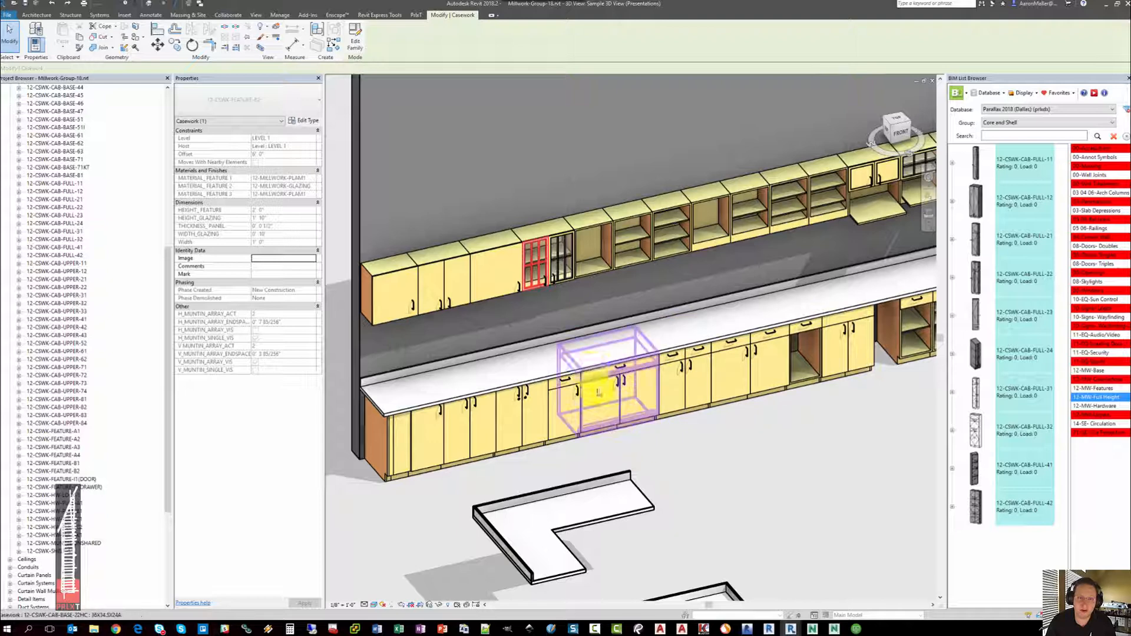
key(Escape)
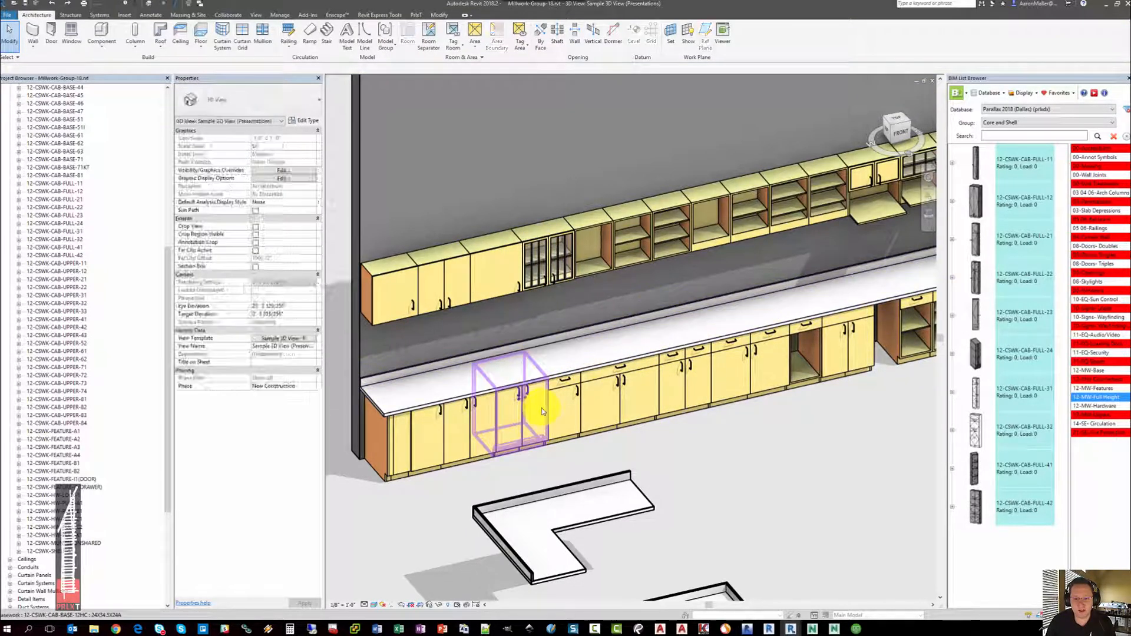
Compare the nested feature families used for a base cabinet door, a drawer front and the glazed upper door.
click(541, 410)
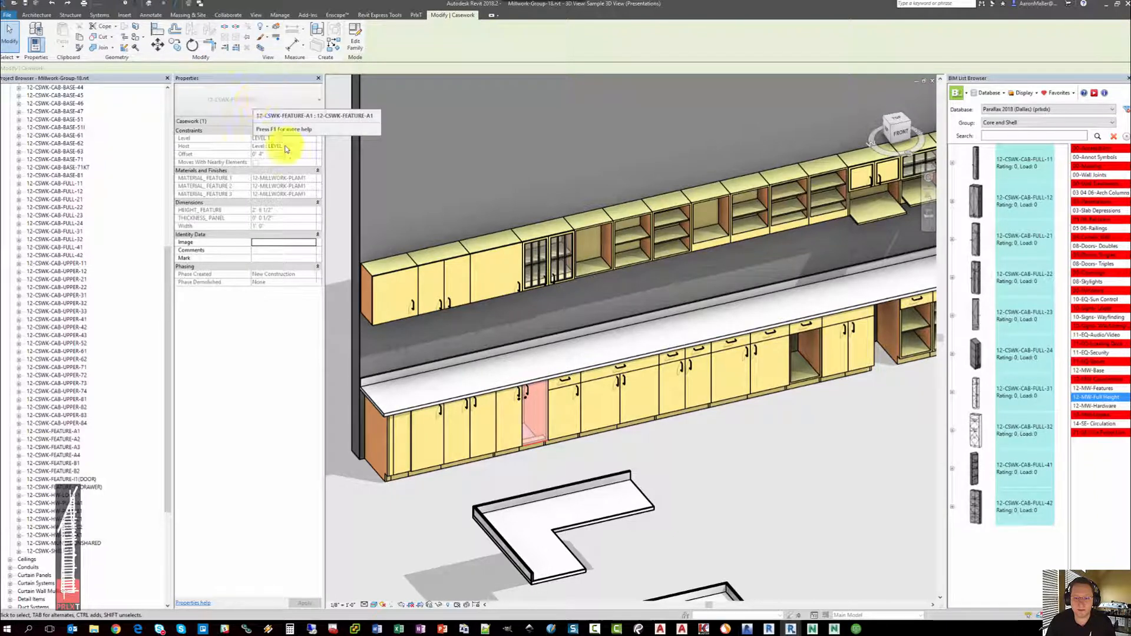
click(574, 381)
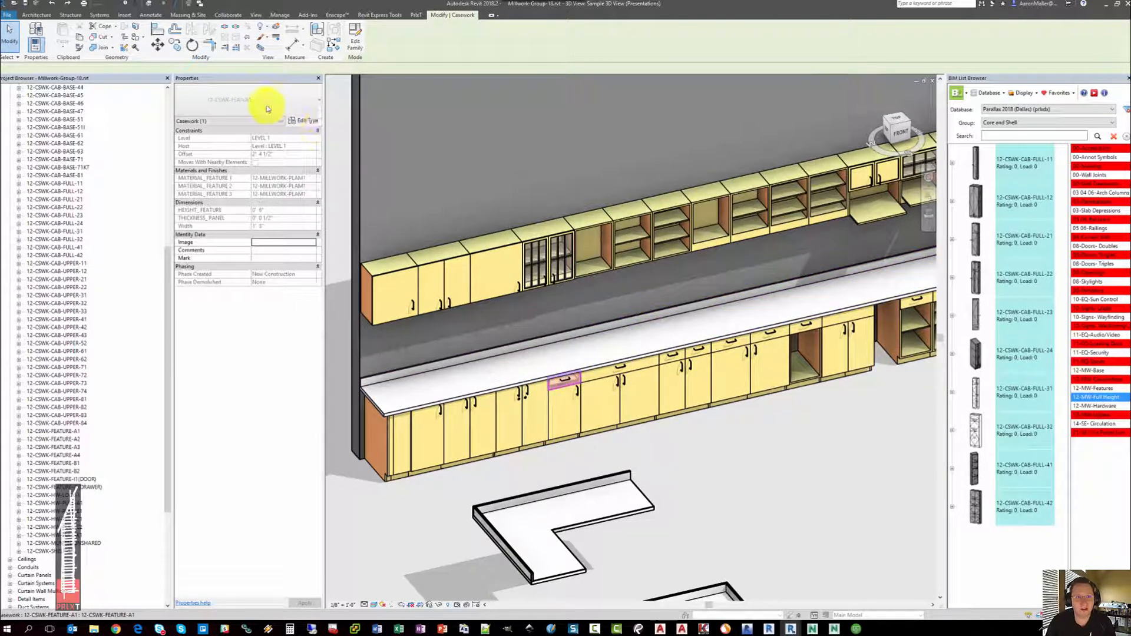
click(537, 259)
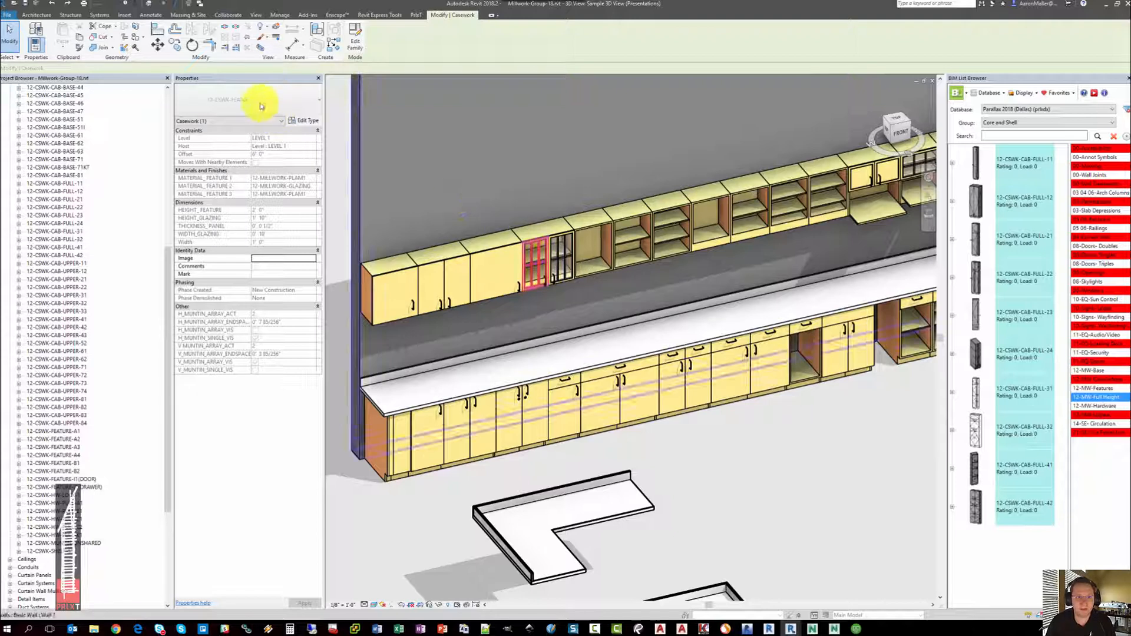
key(Escape)
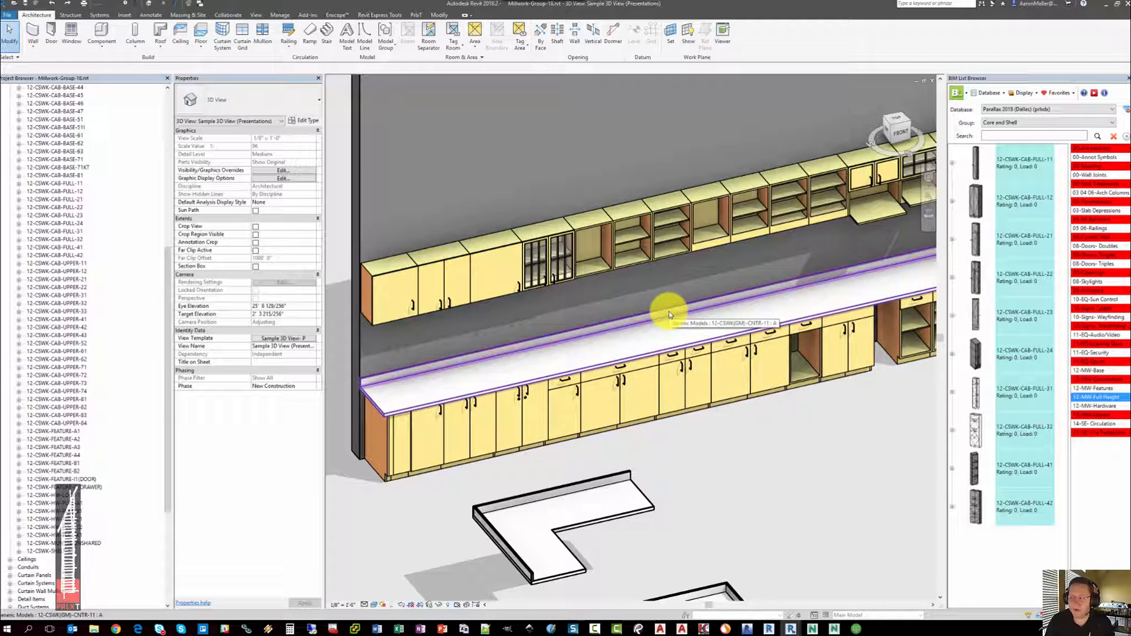
Open the Sample Floor Plan- Partial Plan view and examine the cabinet run and countertops in plan.
scroll(674, 288, down, 2)
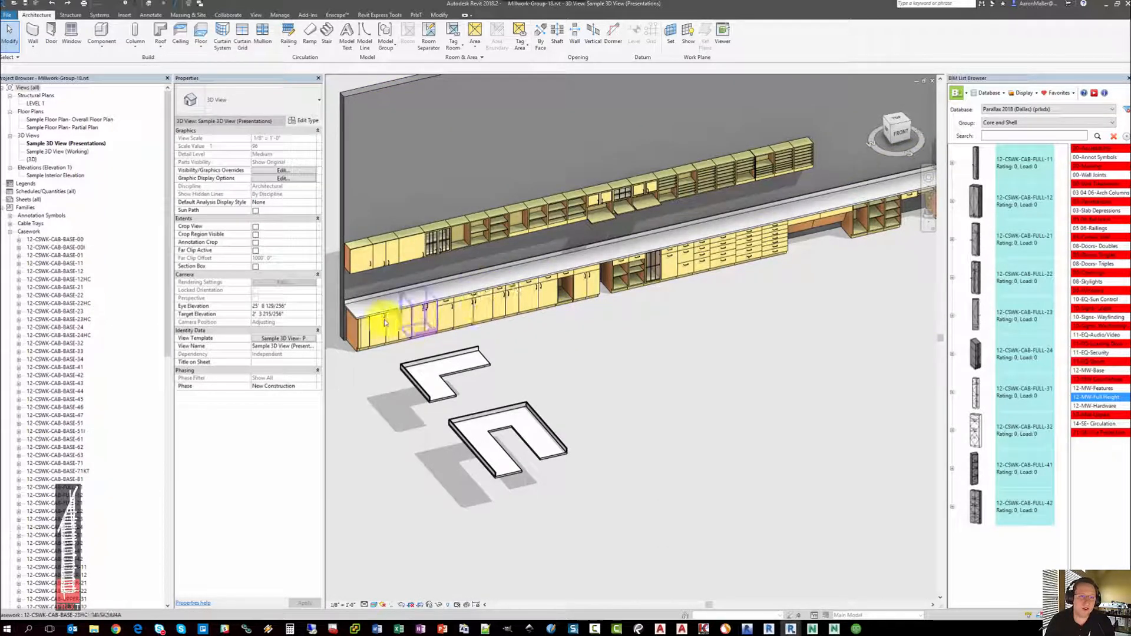
click(77, 128)
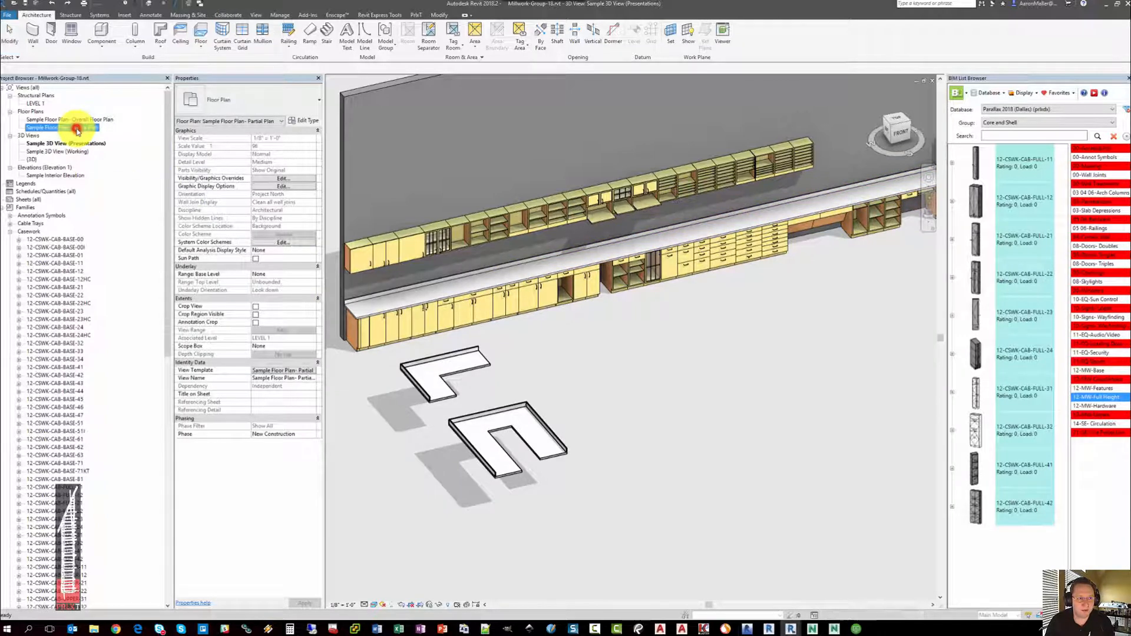
double_click(77, 129)
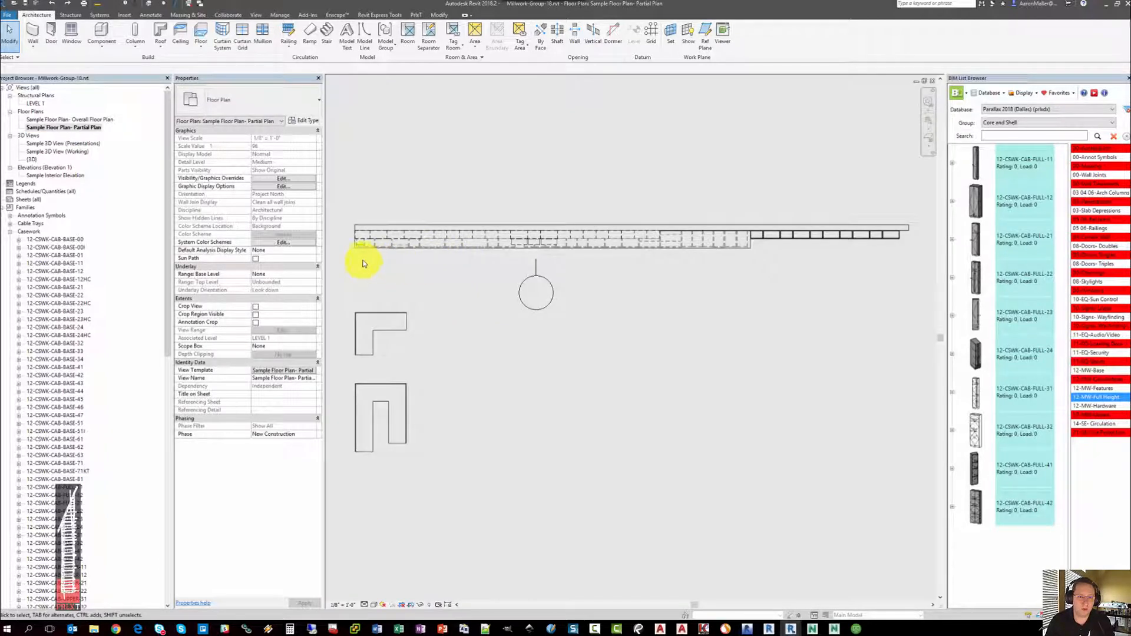
scroll(362, 259, up, 4)
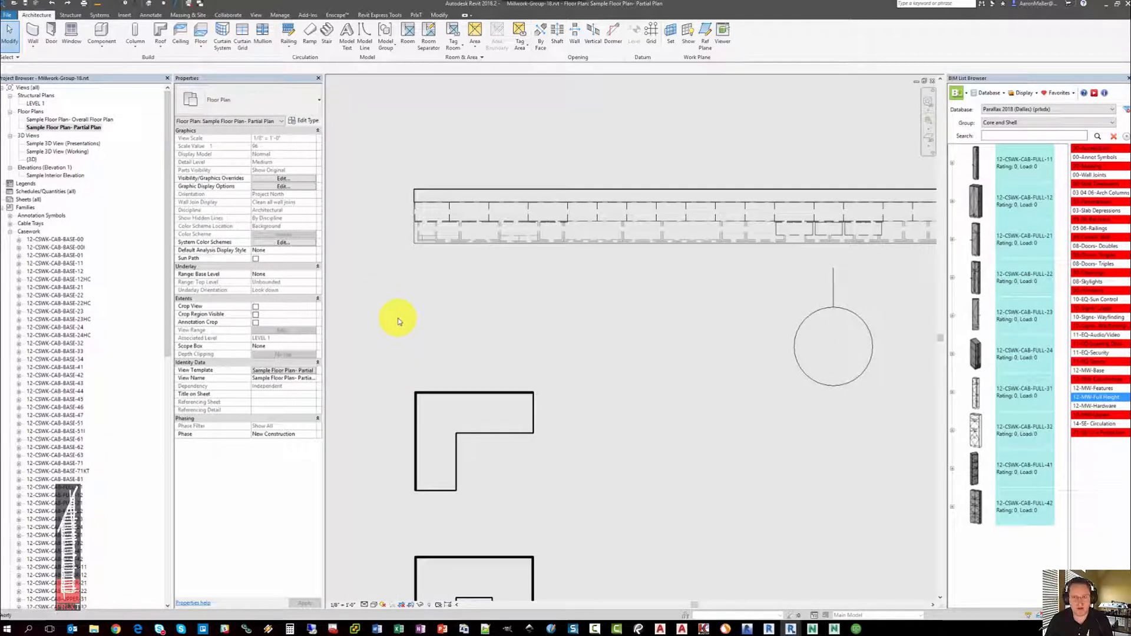
Review the cabinet and countertop filters in the partial plan's Visibility/Graphic Overrides, including CW-CABINETS-HARDWARE, and discard any changes.
key(v)
key(v)
click(278, 130)
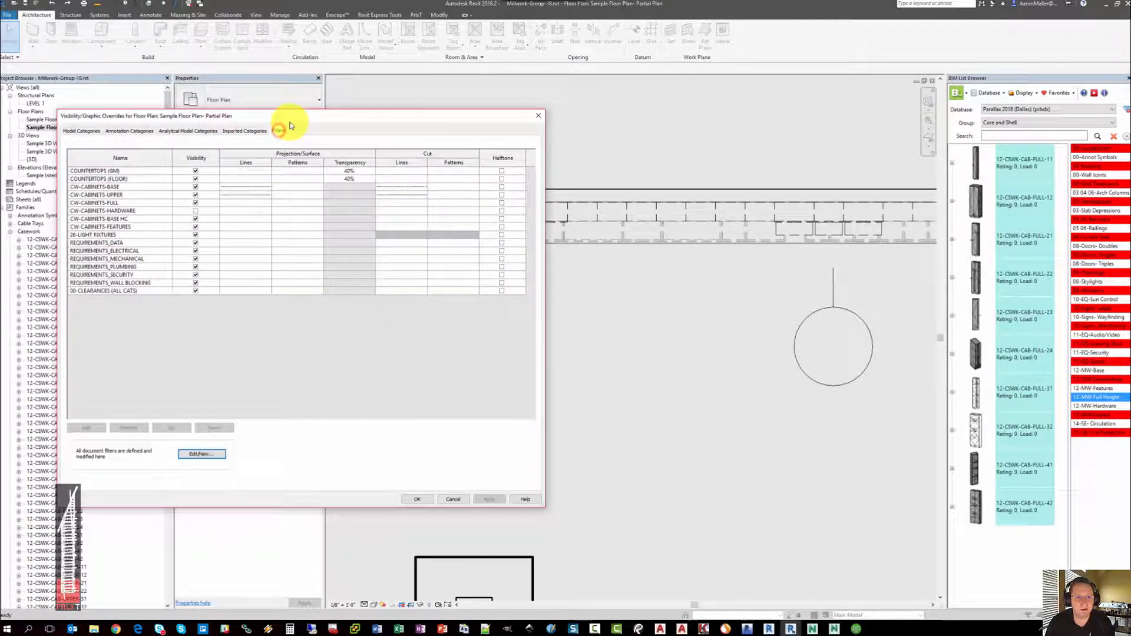
drag(290, 116, 544, 107)
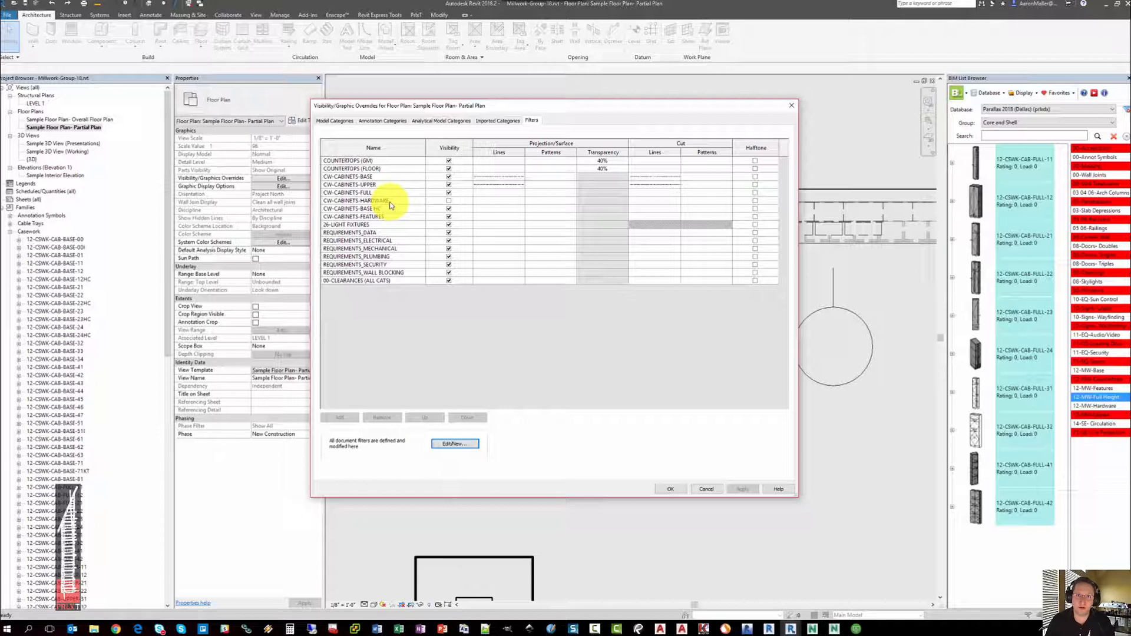
click(449, 201)
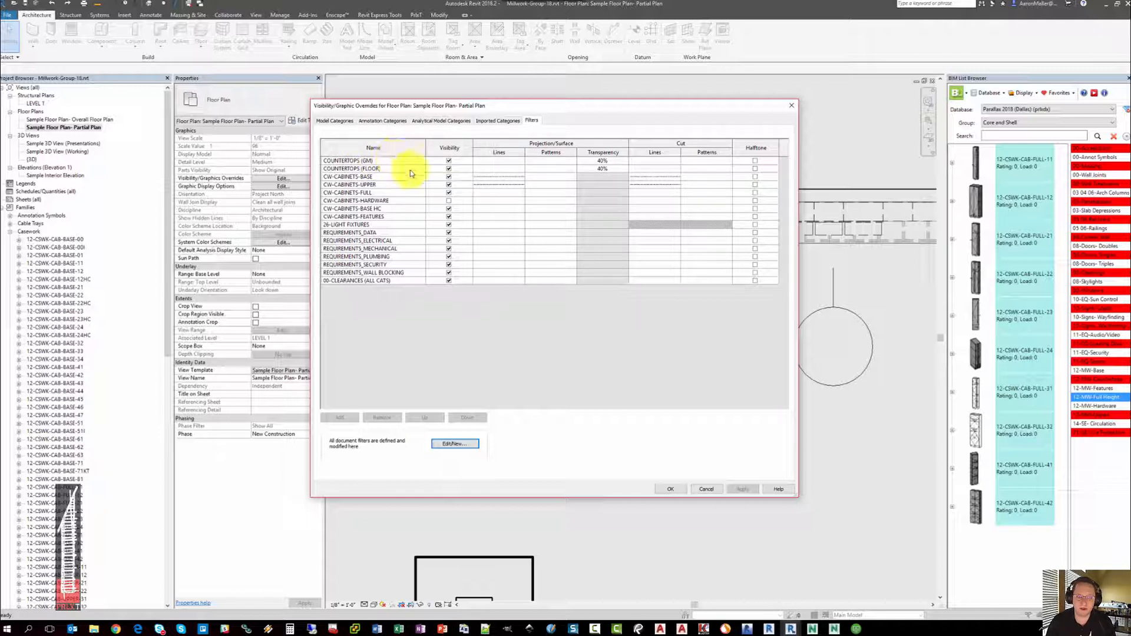
click(710, 491)
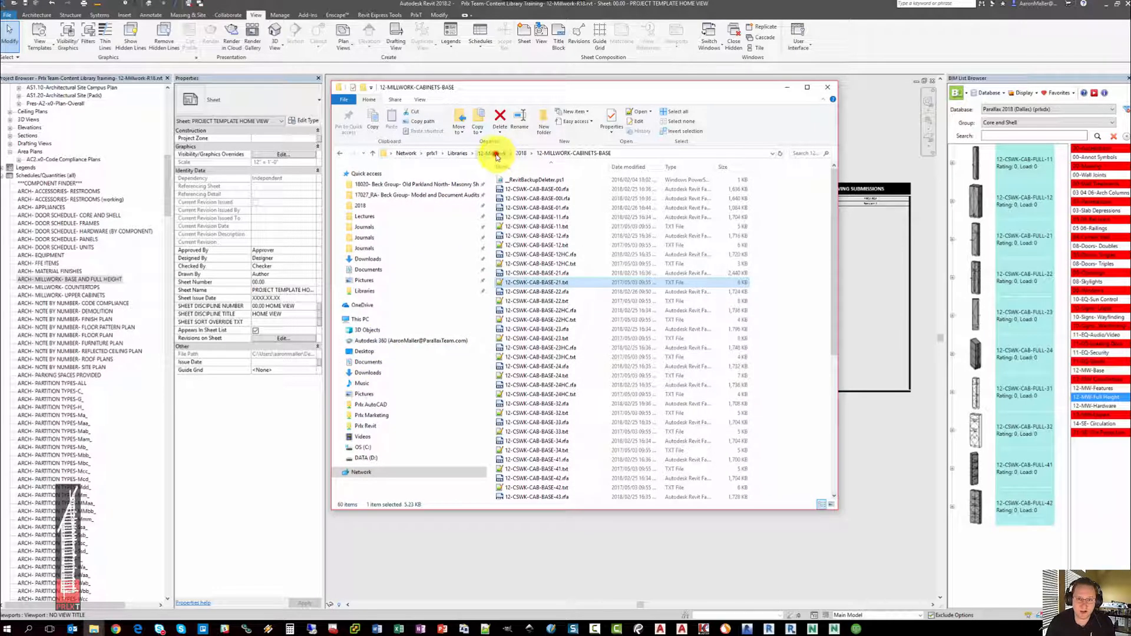
Locate A-0.3X- MILLWORK- SCHEDULES AND DETAILS.rvt in the 12-Millwork library's DRAFTED VIEWS 2018 folder and return to the Revit project.
click(491, 153)
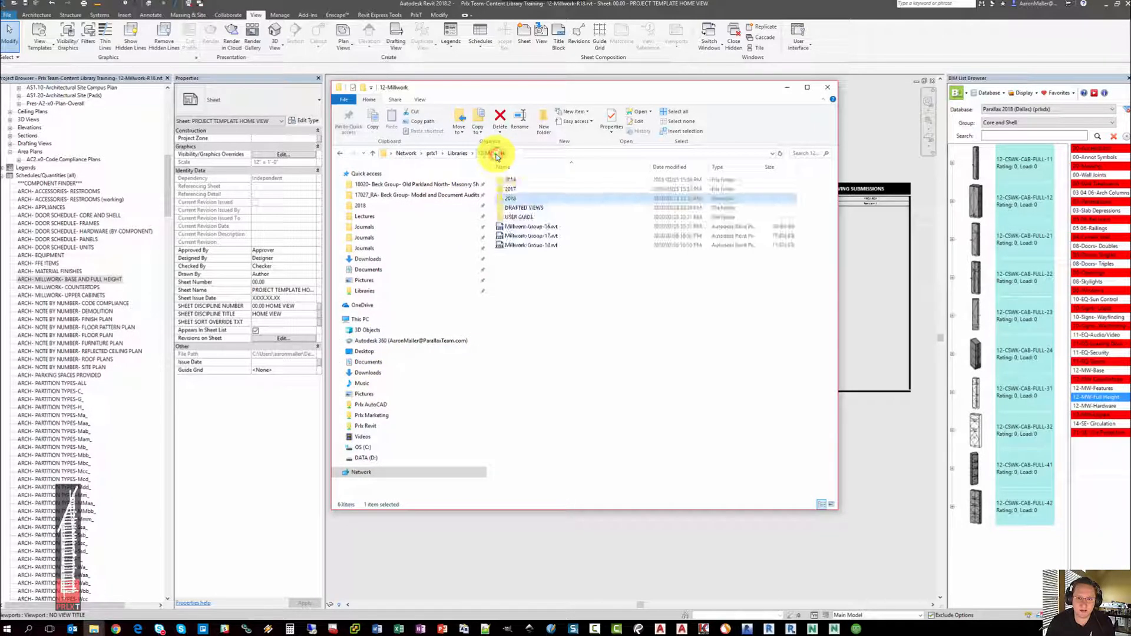
double_click(530, 208)
double_click(512, 199)
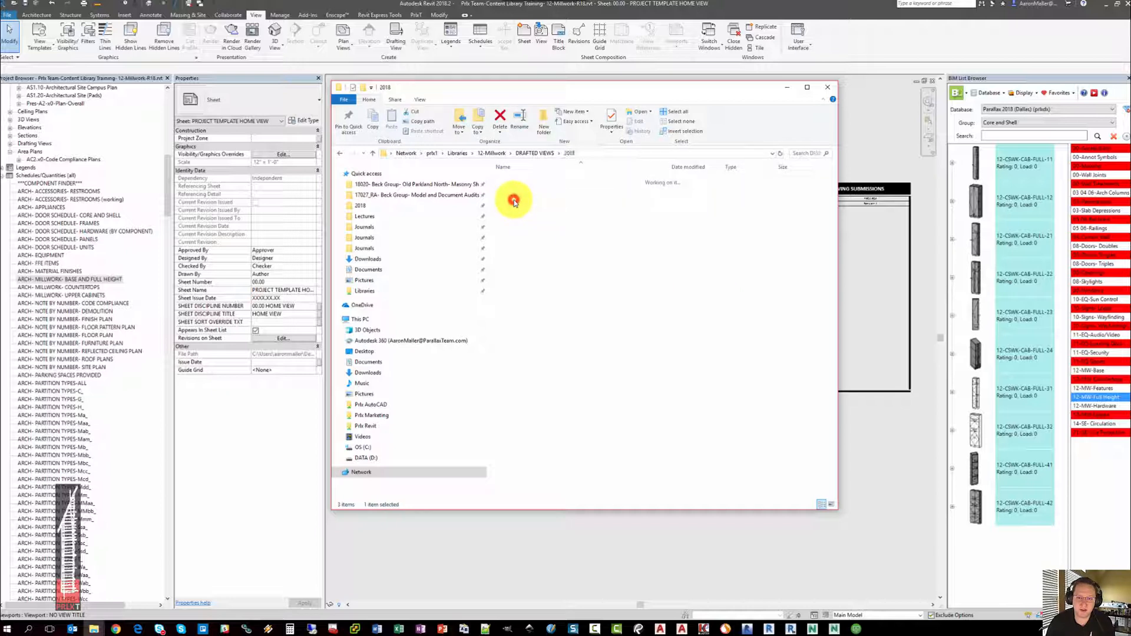
click(554, 182)
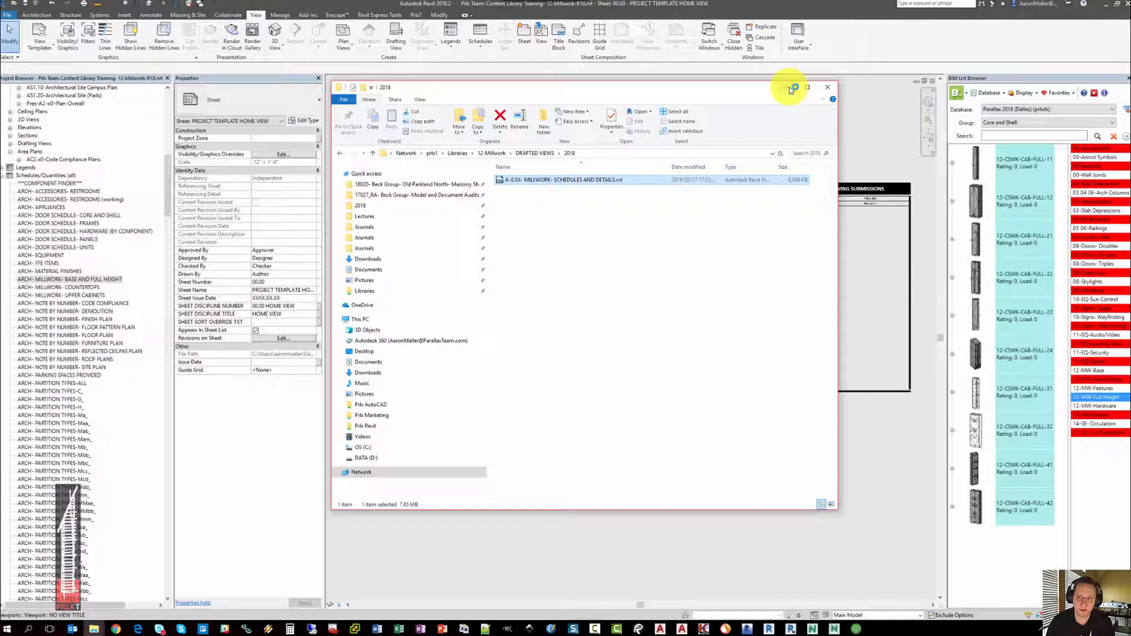
click(790, 89)
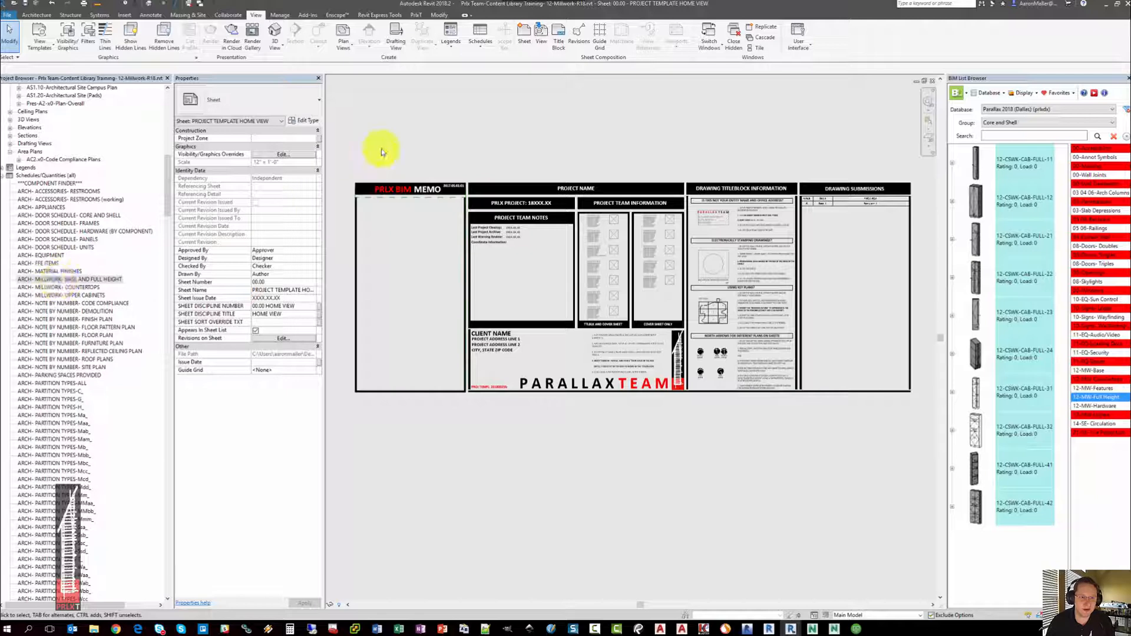
Point out the ARCH- MILLWORK schedules for base and full height cabinets and for countertops.
click(67, 279)
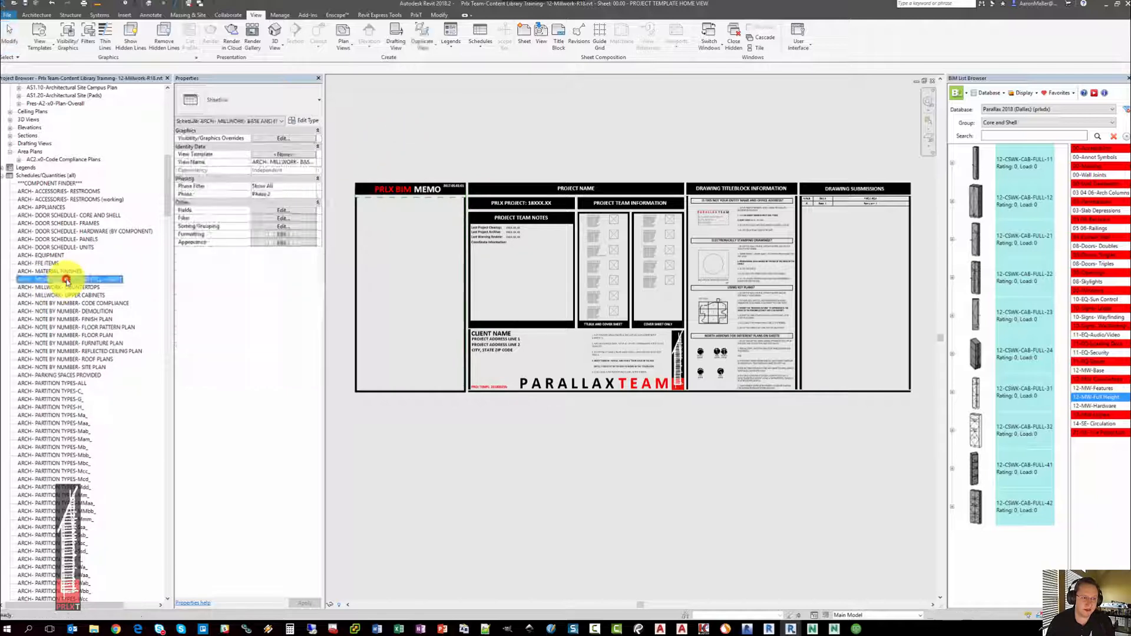
click(75, 287)
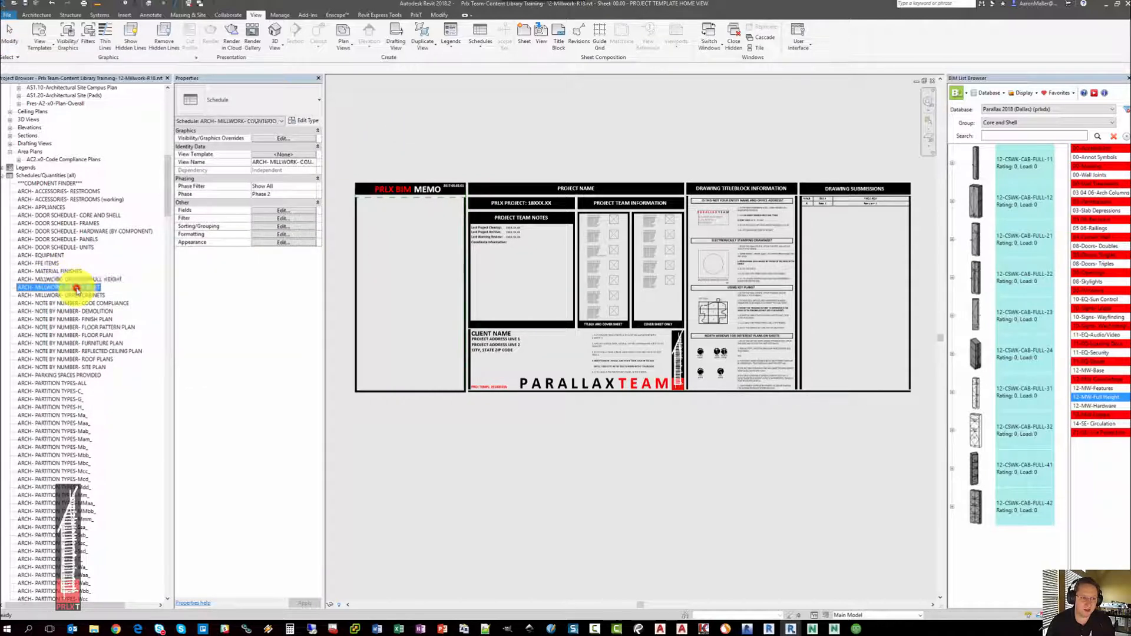